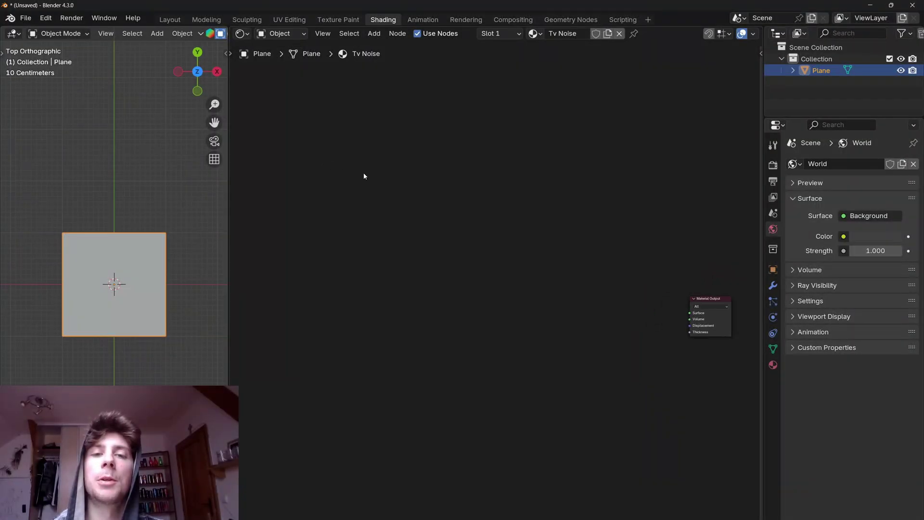
Add a Wave Texture node to the Tv Noise material
scroll(364, 176, "up", 2)
key("shift+a")
left_click(369, 166)
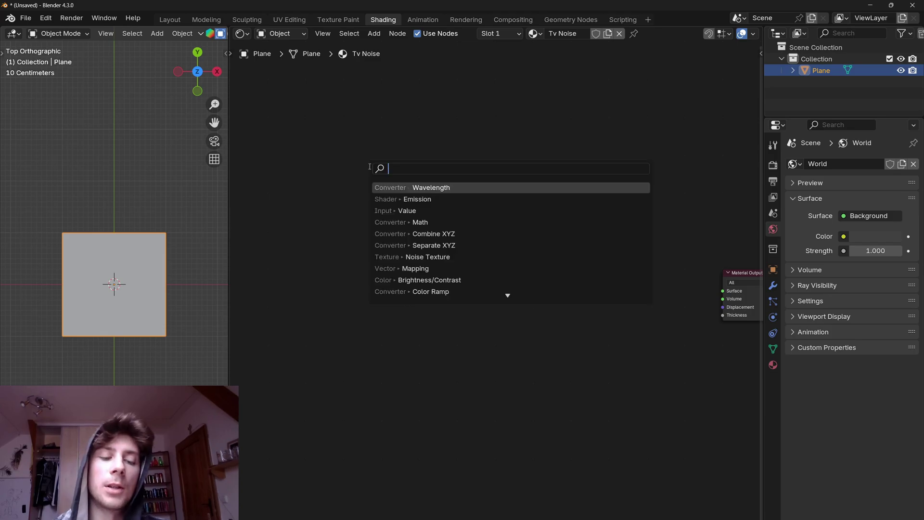
type("wave")
key("Down")
key("Return")
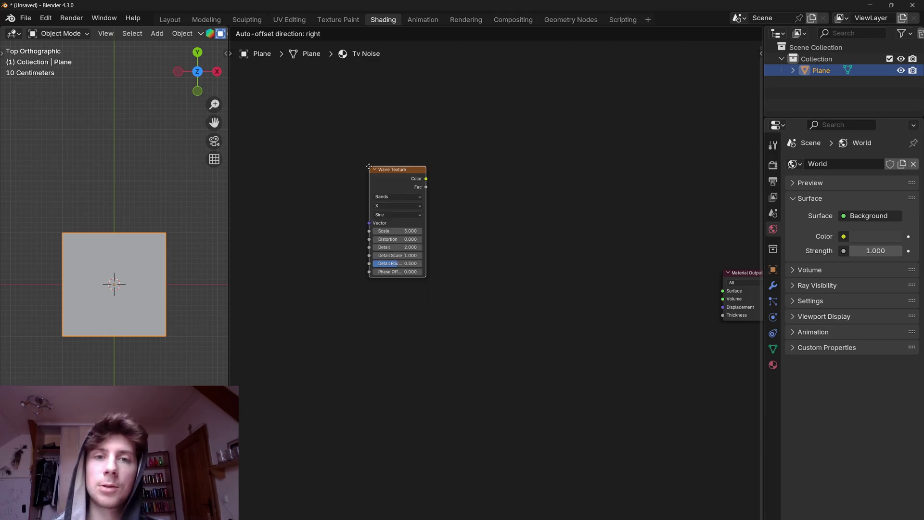
left_click(372, 167)
Duplicate the Wave Texture and feed both copies from shared Texture Coordinate and Mapping nodes
key("shift+d")
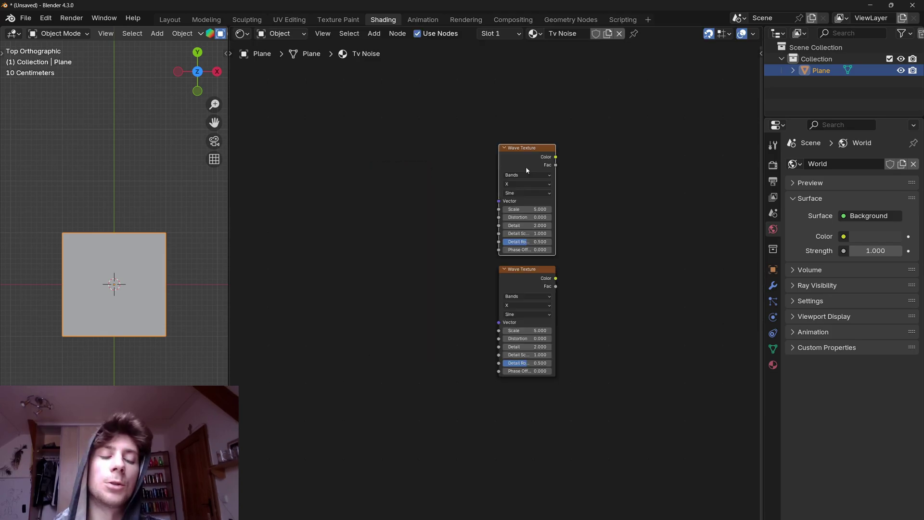
key("ctrl+t")
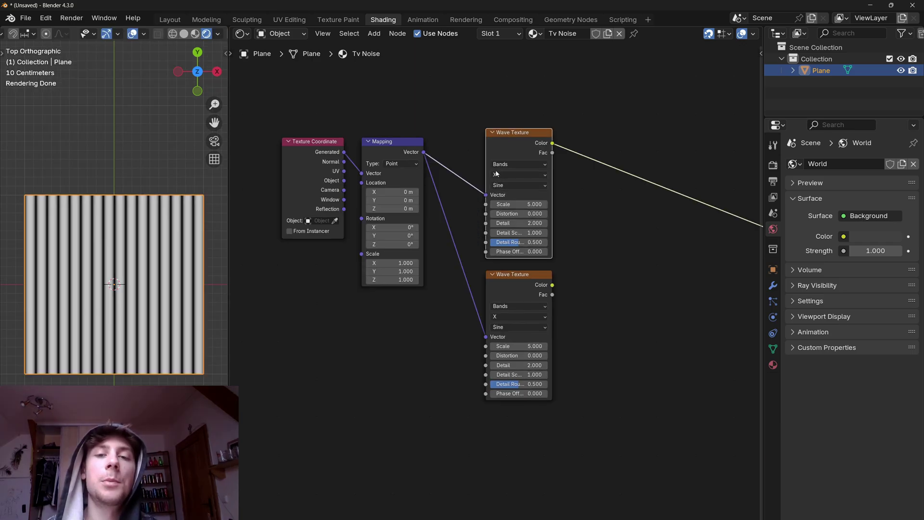
Preview the lower Wave Texture and set its bands direction to Y
left_click(514, 283, "ctrl+shift")
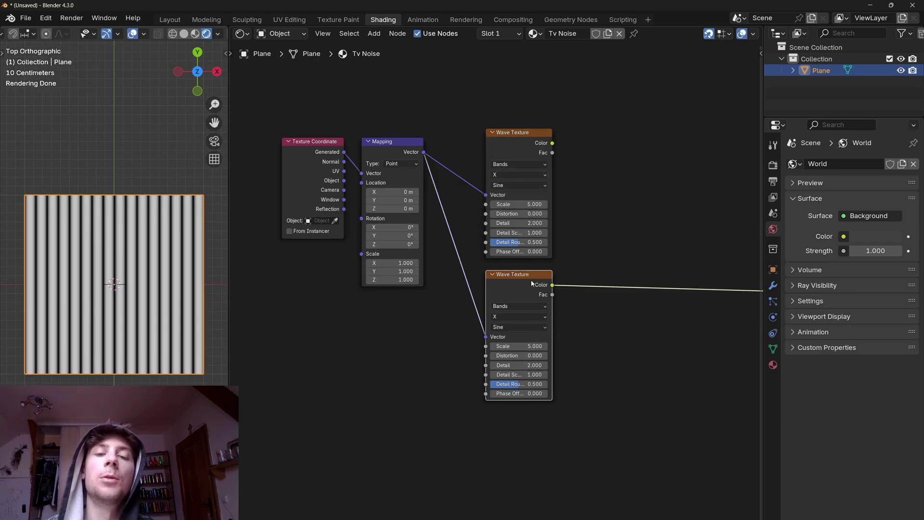
left_click(648, 183)
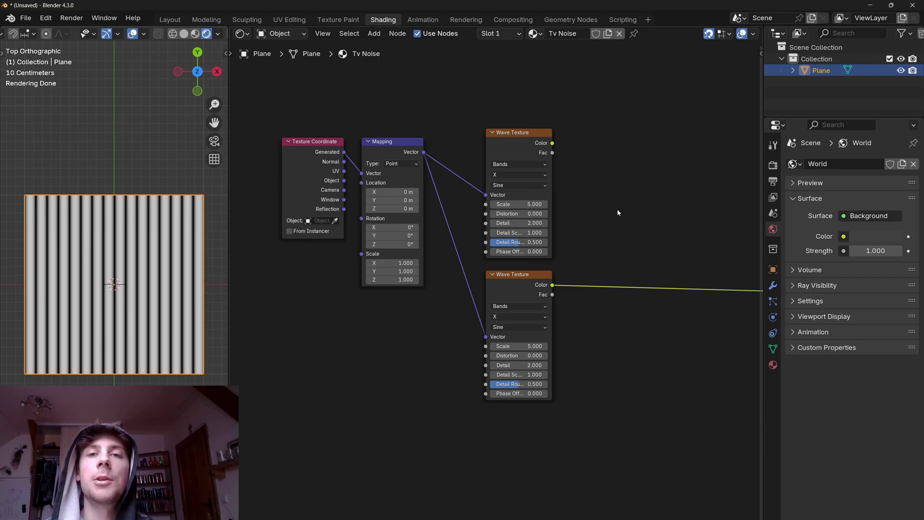
left_click(535, 317)
left_click(532, 346)
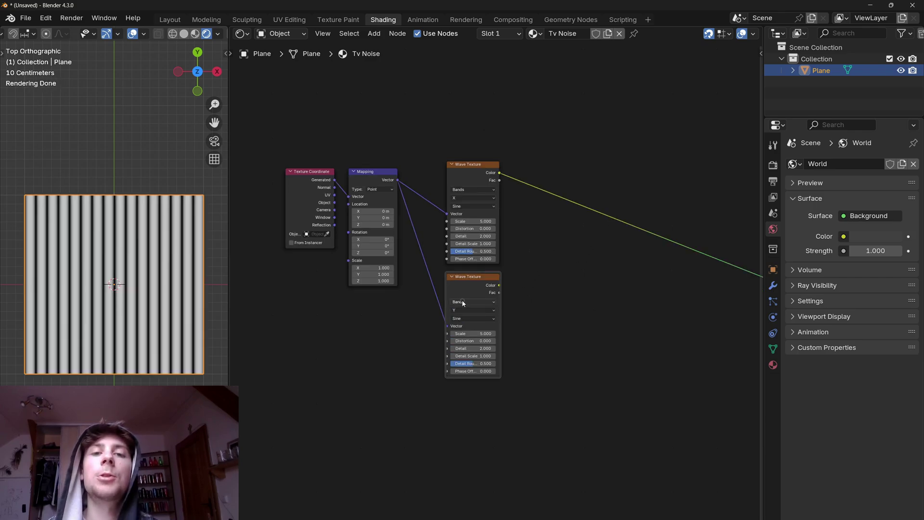
Combine the two Wave Textures through a Mix node set to Multiply with a factor of 1
right_click_drag(463, 303, 476, 195, "ctrl+shift")
scroll(555, 309, "up", 2)
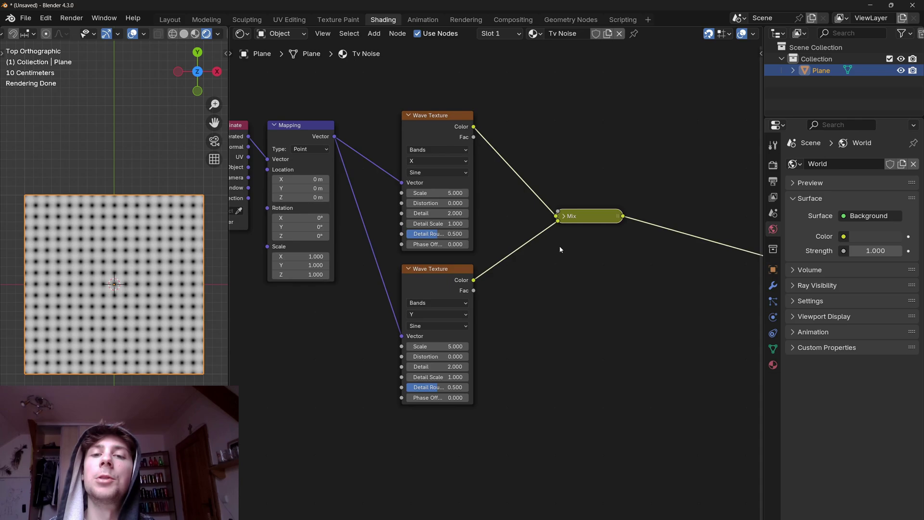
left_click(564, 216)
left_click(586, 253)
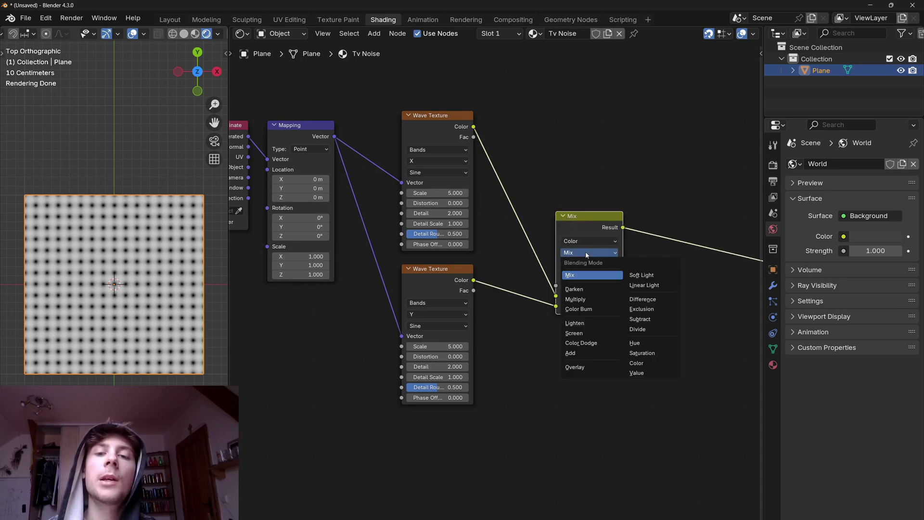
left_click(593, 297)
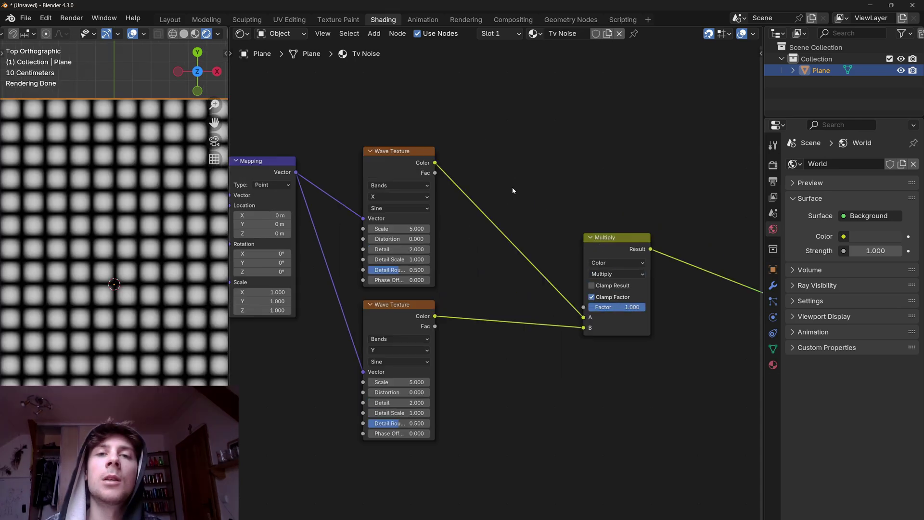
Insert a Brightness/Contrast node between the upper Wave Texture and the Multiply node
key("shift+a")
type("bright")
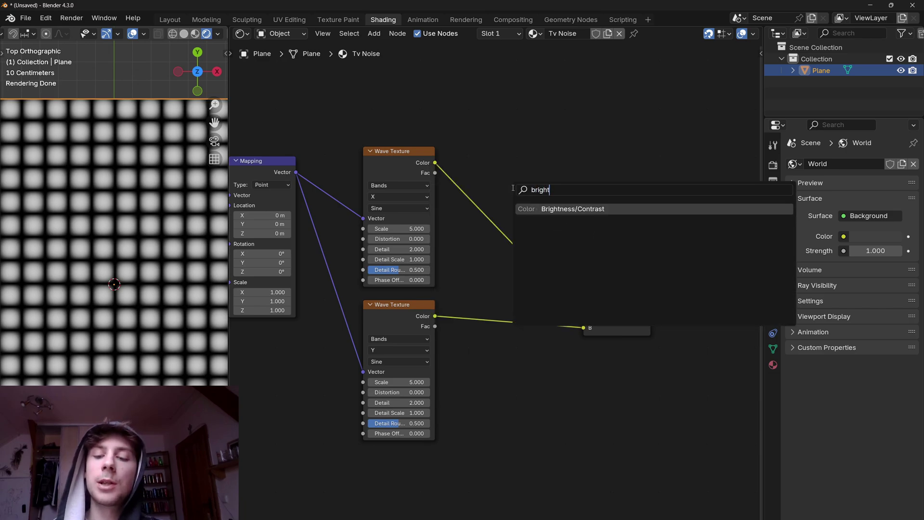
key("Return")
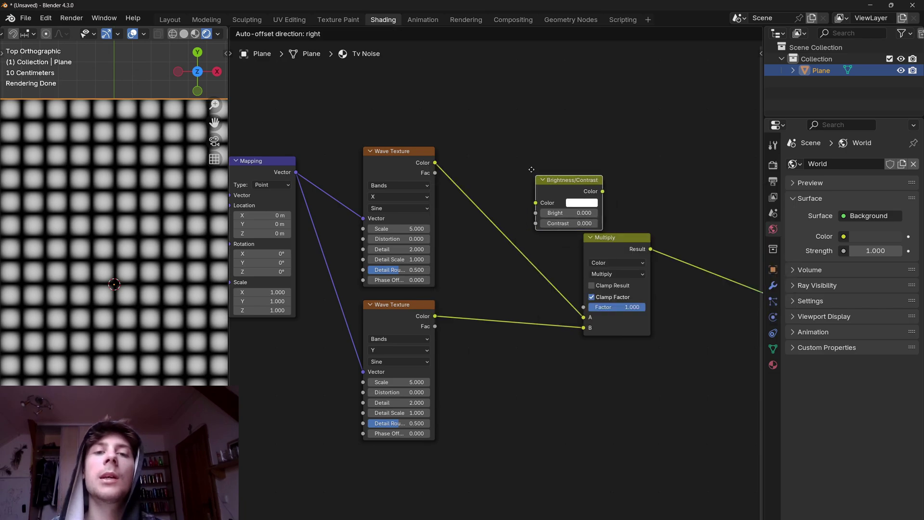
left_click(464, 177)
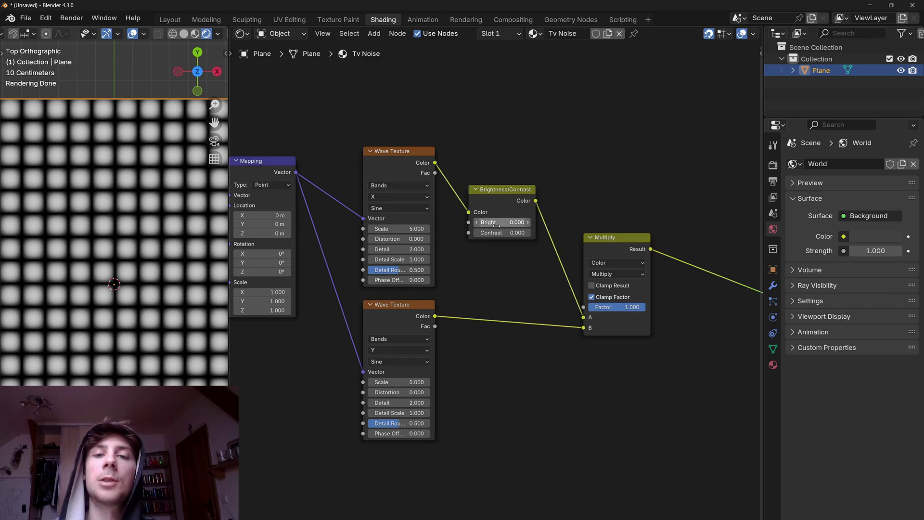
Insert a second Brightness/Contrast after the lower Wave Texture with Bright -0.320, and set both wave scales to 10
left_click_drag(496, 222, 483, 223)
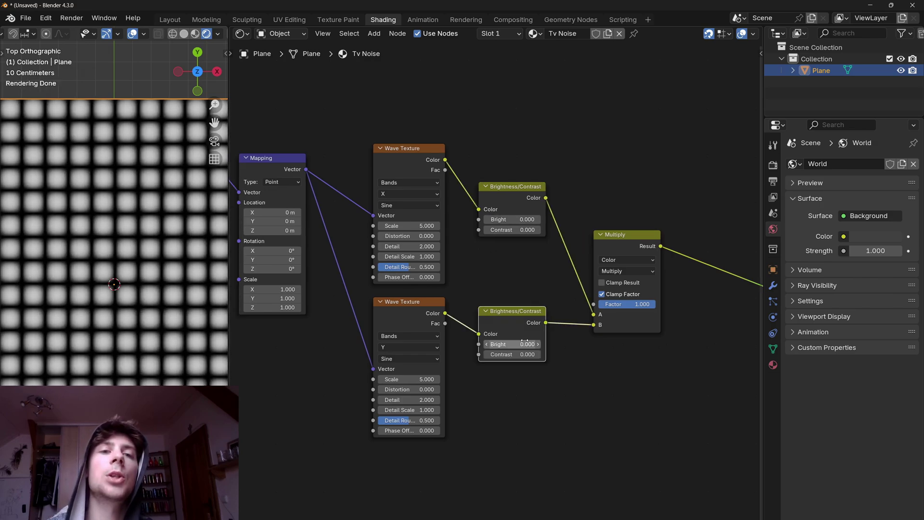
left_click_drag(524, 342, 567, 342)
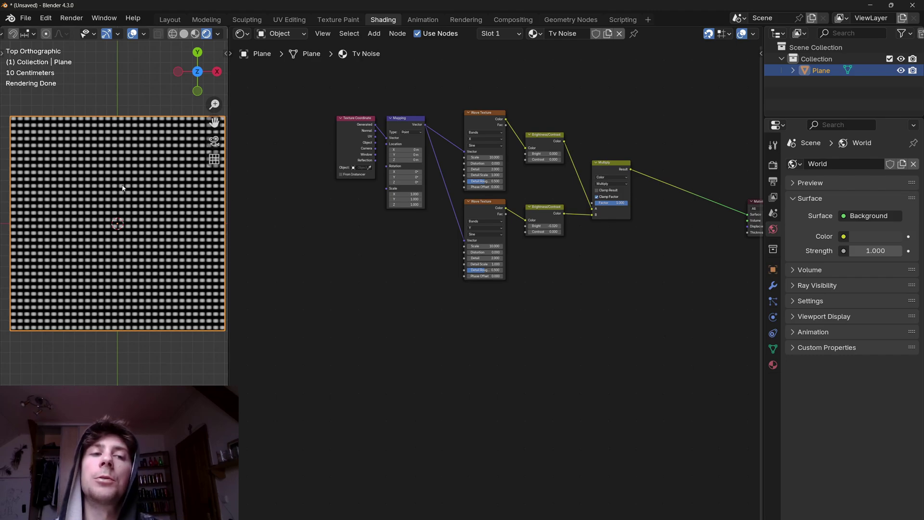
key("ctrl+space")
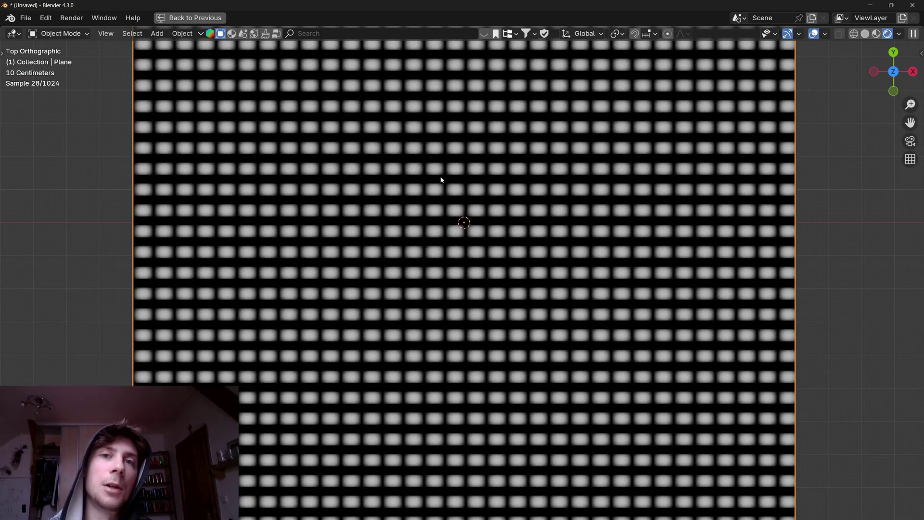
key("ctrl+space")
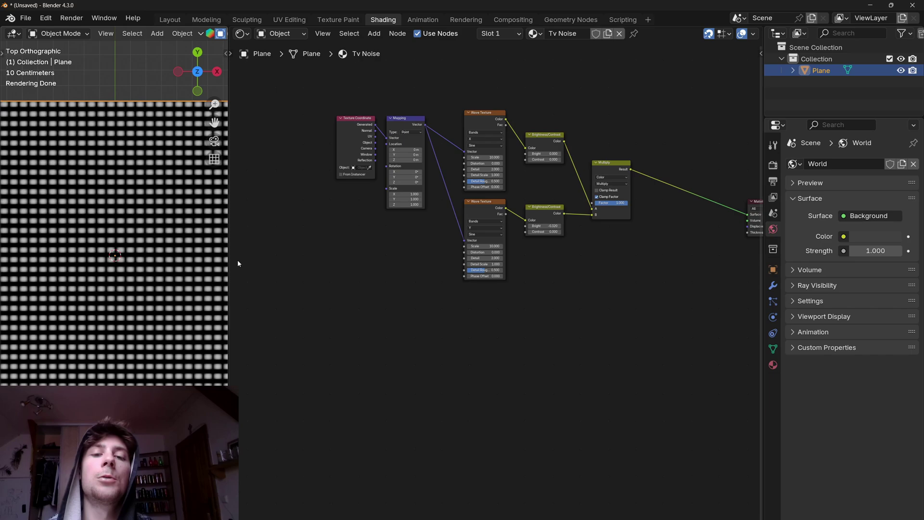
Add a Voronoi Texture node below the Wave Textures and preview its color output
key("shift+a")
type("vronoi")
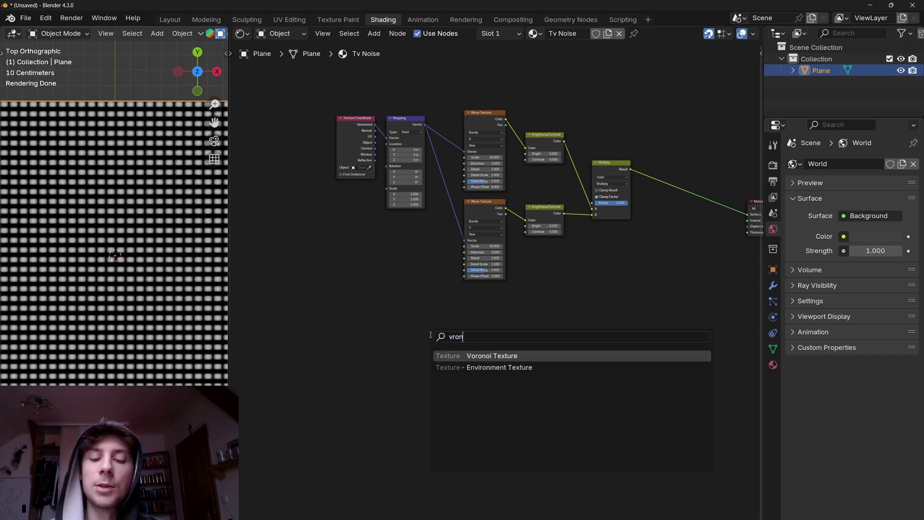
type("'")
key("BackSpace")
key("Return")
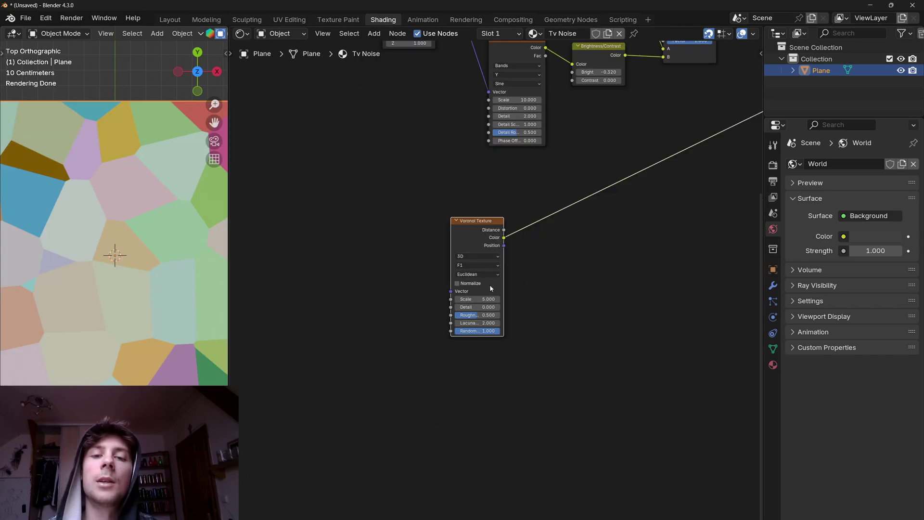
Set the Voronoi Texture to the Chebychev distance metric with randomness 0 and scale 10
left_click(474, 274)
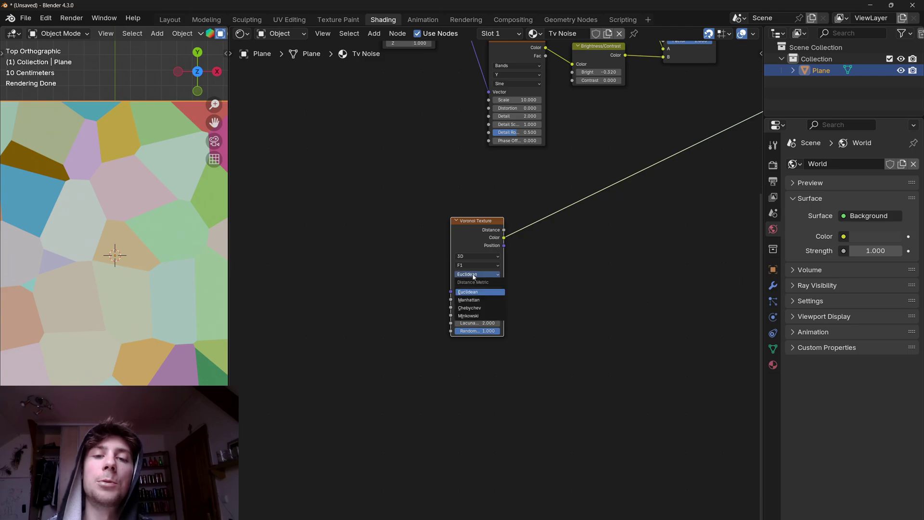
left_click(478, 306)
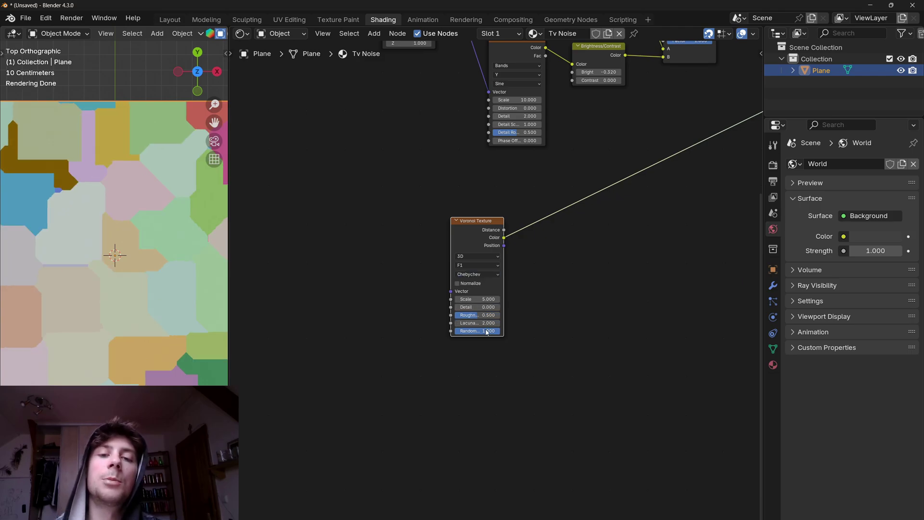
left_click_drag(481, 331, 438, 331)
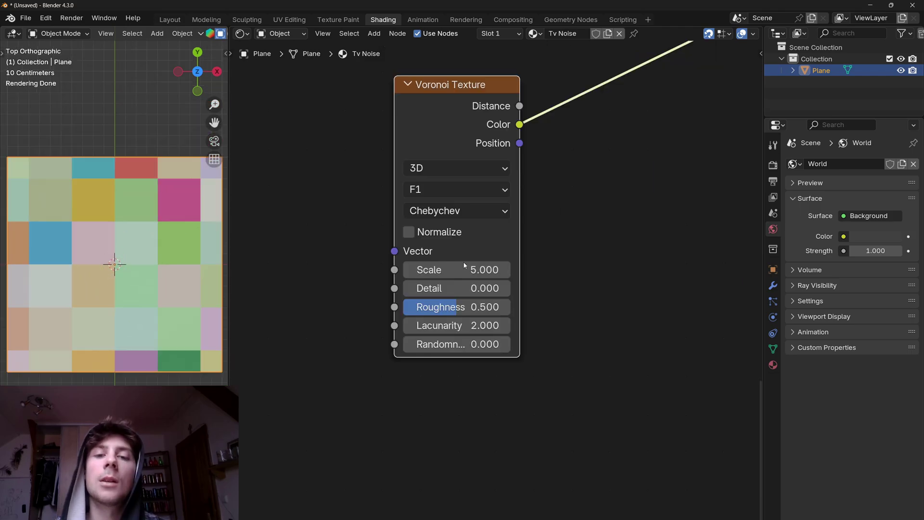
left_click(454, 272)
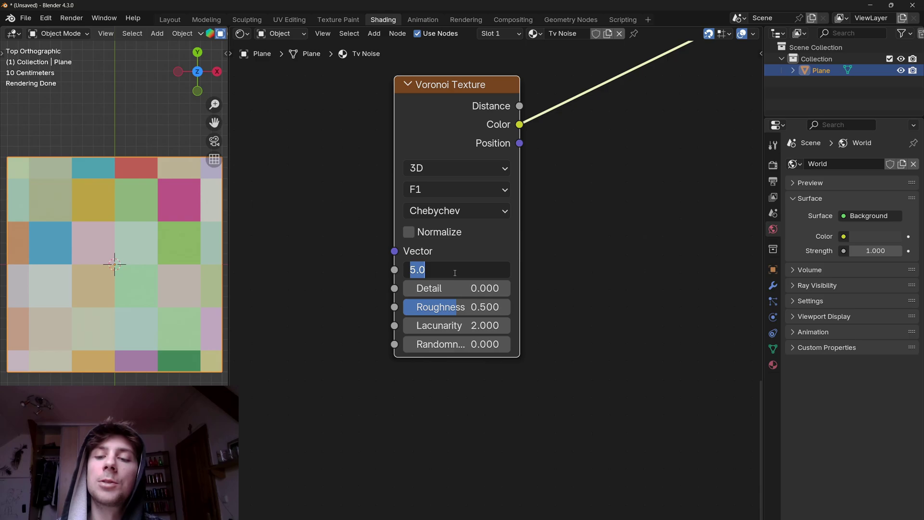
type("10")
key("Return")
Connect the Voronoi Texture's Color output to the Fac input of a new Color Ramp
scroll(462, 217, "down", 1)
left_click_drag(468, 158, 572, 156)
type("color")
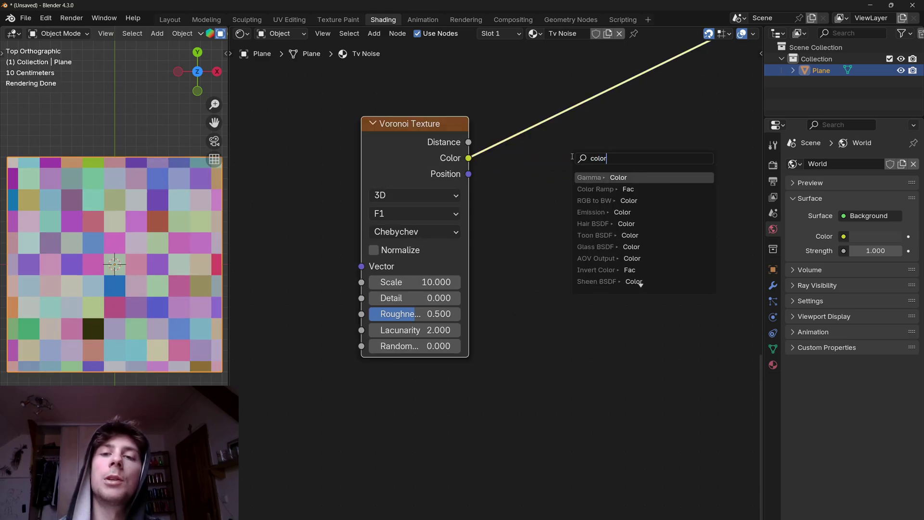
left_click(596, 188)
scroll(553, 172, "down", 2)
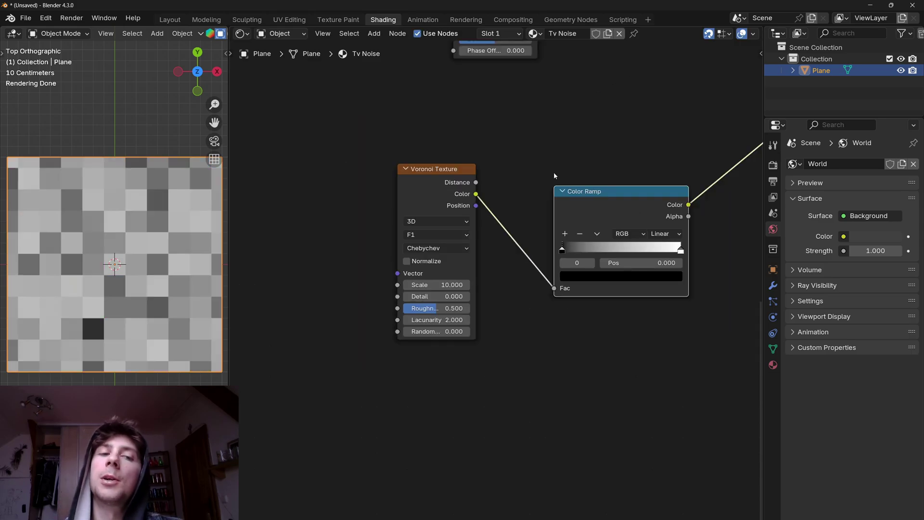
Compare the previewed Multiply wave grid with the Color Ramp's square cells
key("Home")
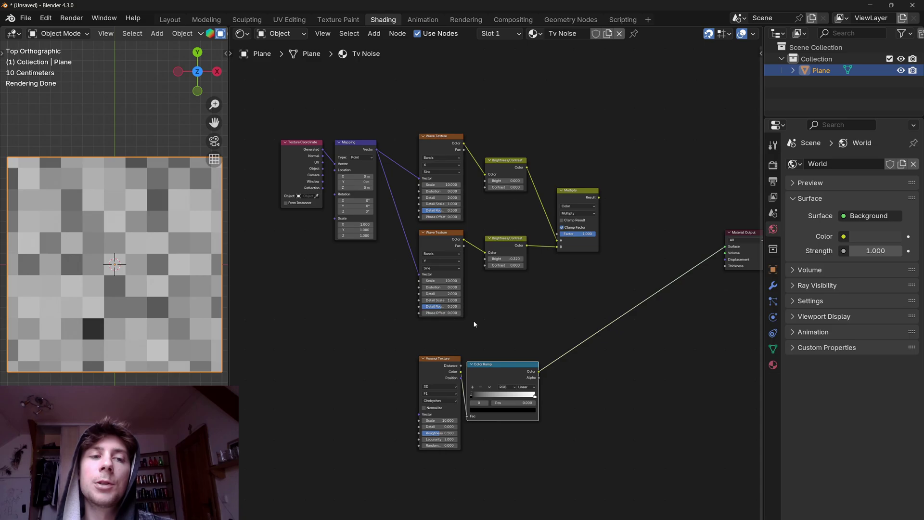
scroll(405, 350, "up", 1)
scroll(405, 346, "up", 1)
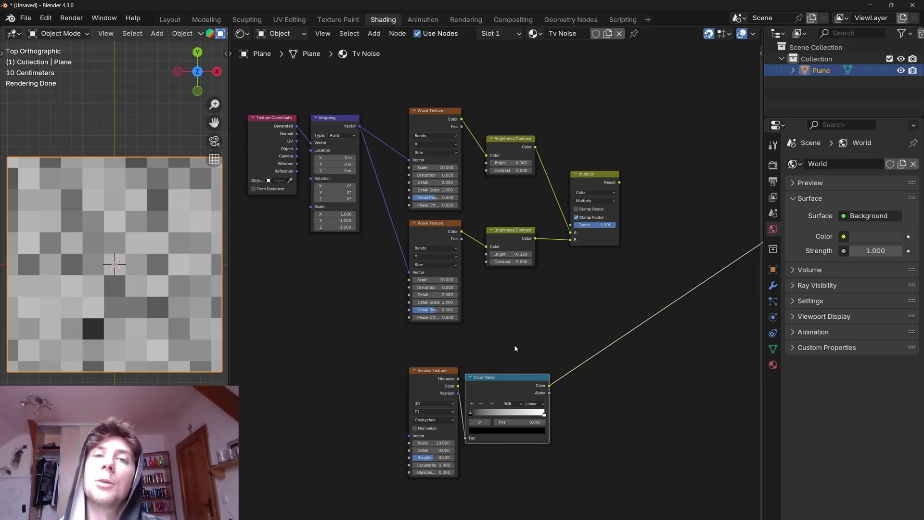
scroll(514, 344, "up", 3)
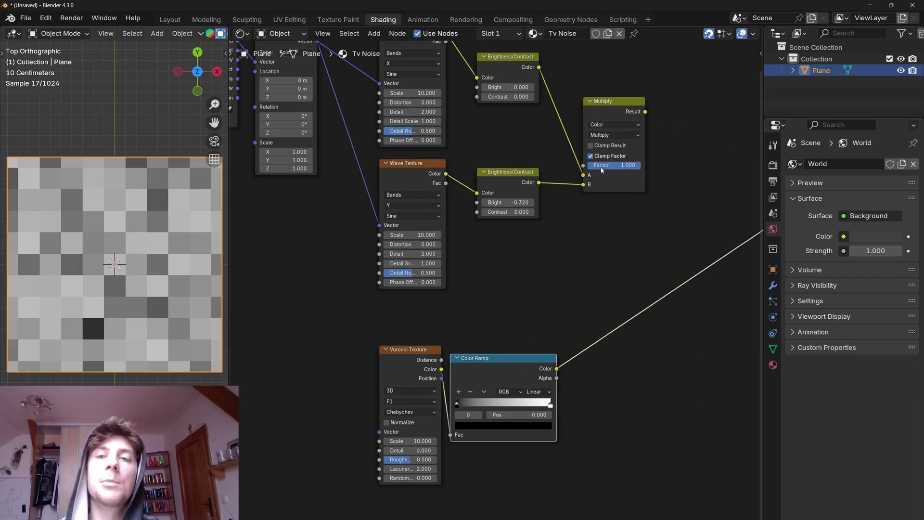
left_click(624, 107, "ctrl+shift")
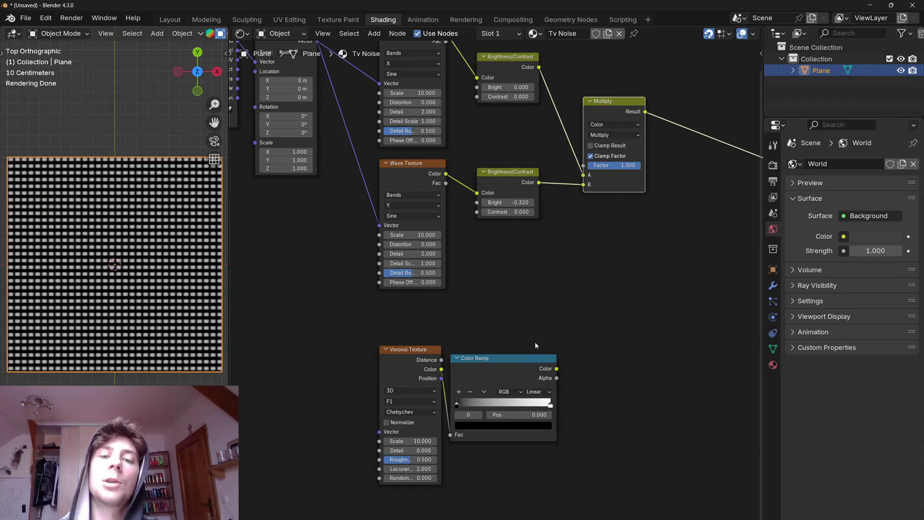
left_click(527, 371, "ctrl+shift")
left_click(626, 120, "ctrl+shift")
scroll(568, 289, "down", 3)
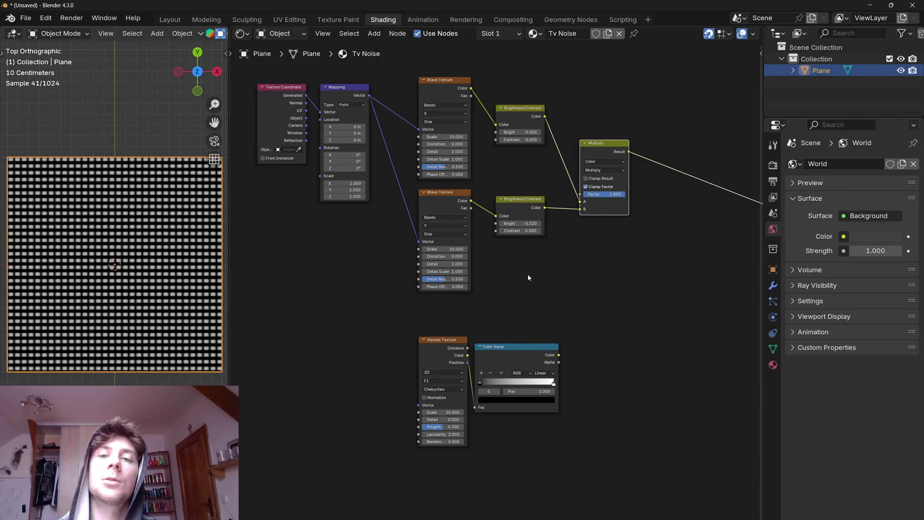
left_click(528, 348, "ctrl+shift")
middle_click_drag(438, 295, 470, 301)
scroll(421, 358, "up", 4)
middle_click_drag(421, 359, 471, 283)
scroll(451, 274, "up", 3)
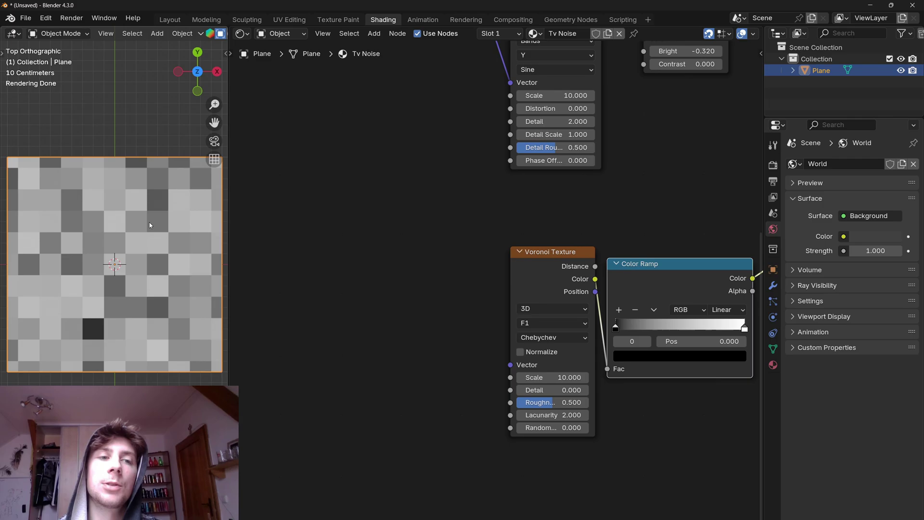
Add Texture Coordinate and Mapping nodes in front of the Voronoi Texture
scroll(411, 265, "down", 3)
middle_click_drag(410, 265, 467, 267)
left_click(563, 271)
key("ctrl+t")
scroll(481, 267, "down", 2)
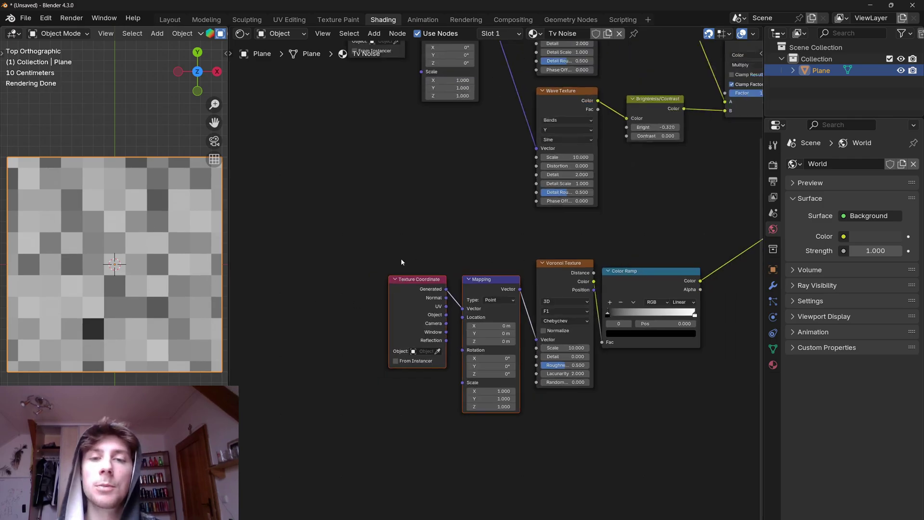
Delete the new Texture Coordinate node in front of the Voronoi's Mapping node
scroll(406, 295, "up", 7)
middle_click_drag(406, 295, 426, 249)
left_click(426, 249)
key("x")
scroll(442, 173, "down", 4)
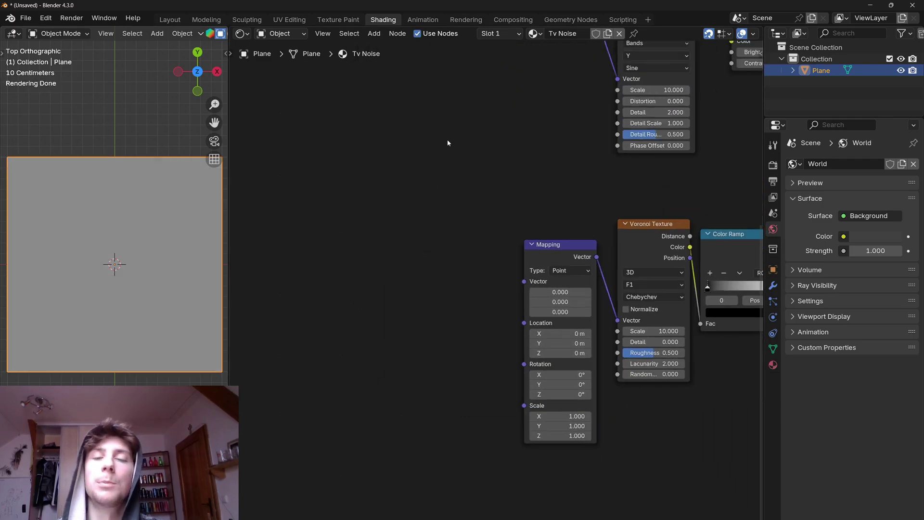
Move the original Texture Coordinate node down and link its Generated output to the Voronoi Mapping's Vector input
middle_click_drag(446, 139, 458, 313)
left_click_drag(438, 118, 386, 404)
scroll(435, 416, "up", 6)
middle_click_drag(435, 417, 390, 210)
middle_click_drag(373, 142, 378, 145)
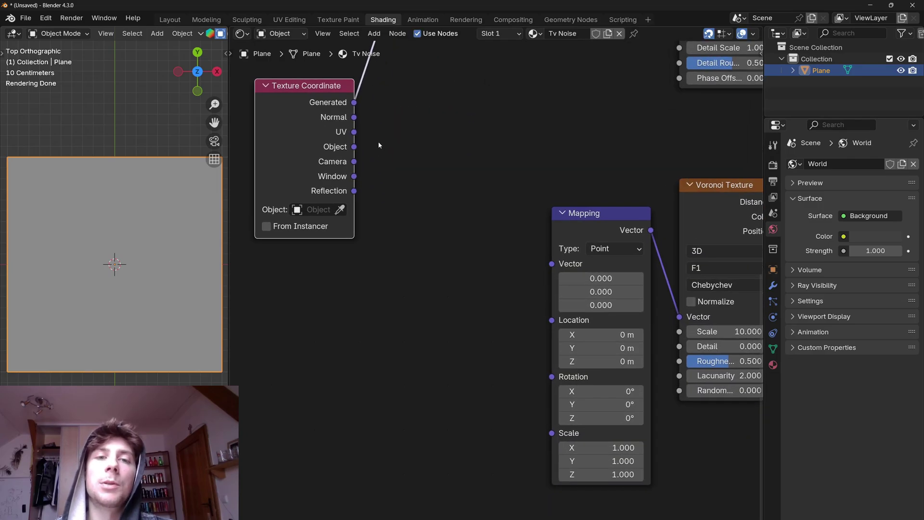
left_click_drag(354, 102, 552, 263)
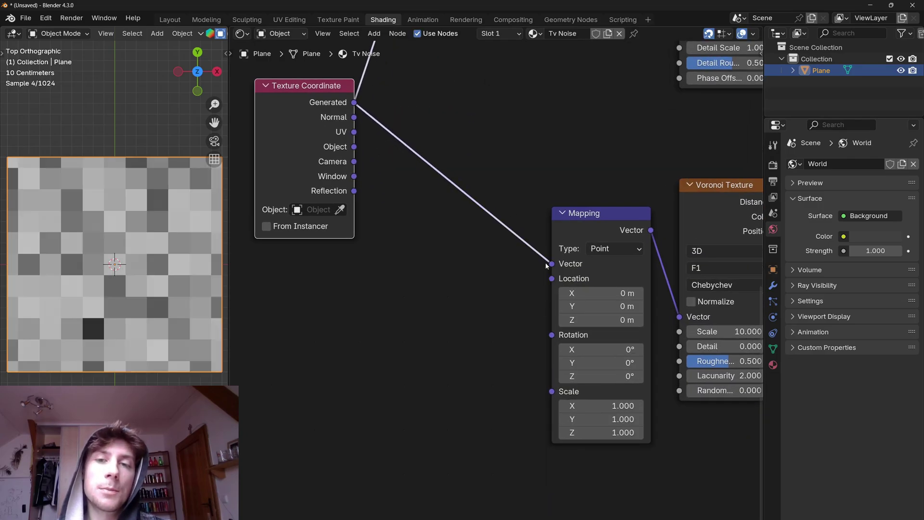
Set the Voronoi Mapping node's Location X and Y to 0.05 m
scroll(551, 263, "up", 1)
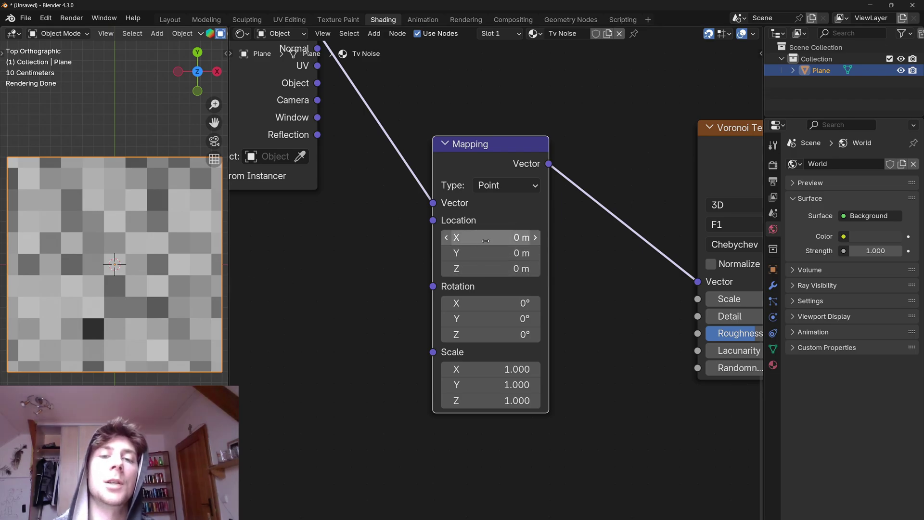
mouse_move(488, 239)
left_mouse_down()
mouse_move(488, 253)
mouse_move(492, 241)
left_mouse_up()
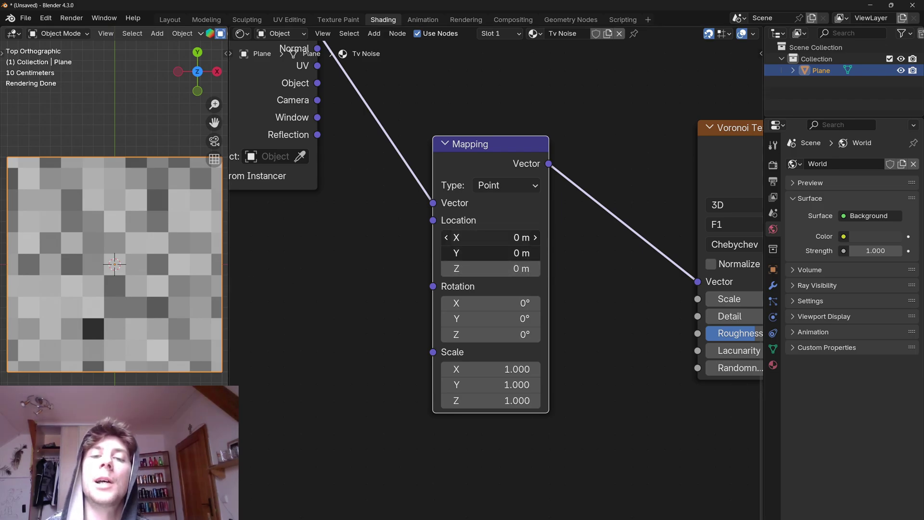
key("BackSpace")
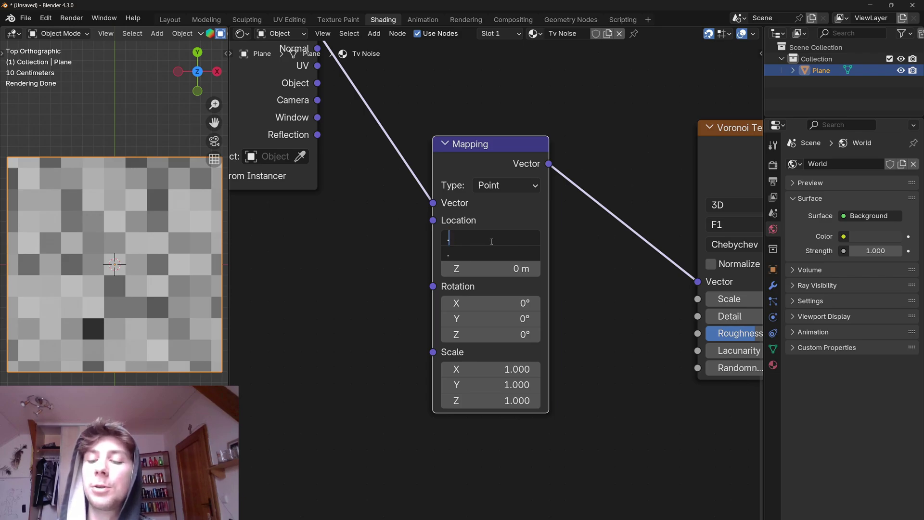
type(".05")
key("Return")
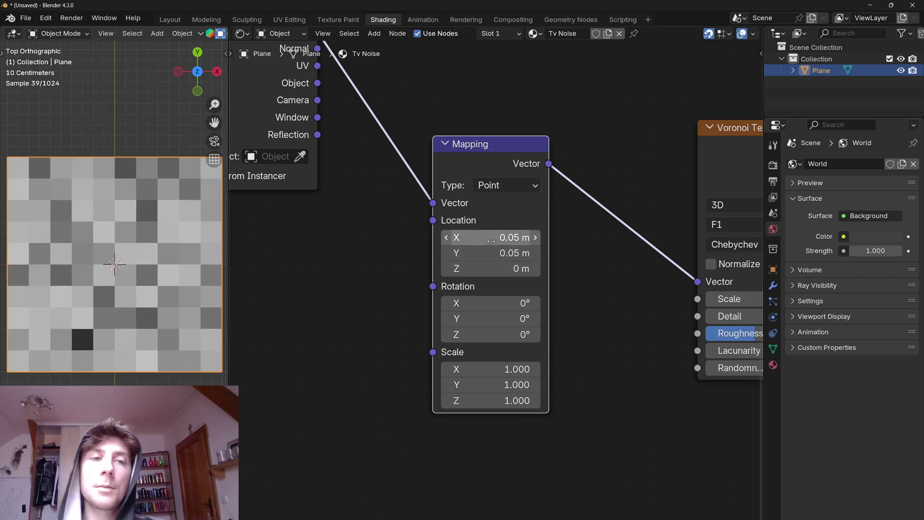
mouse_move(77, 239)
middle_mouse_down()
mouse_move(84, 244)
mouse_move(74, 229)
middle_mouse_up()
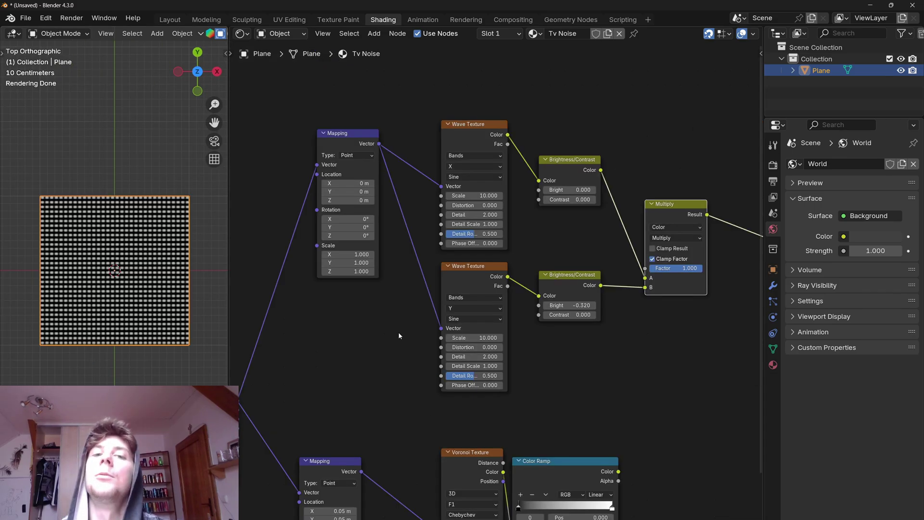
Set the Scale of the X-direction Wave Texture to pi
scroll(399, 335, "up", 2)
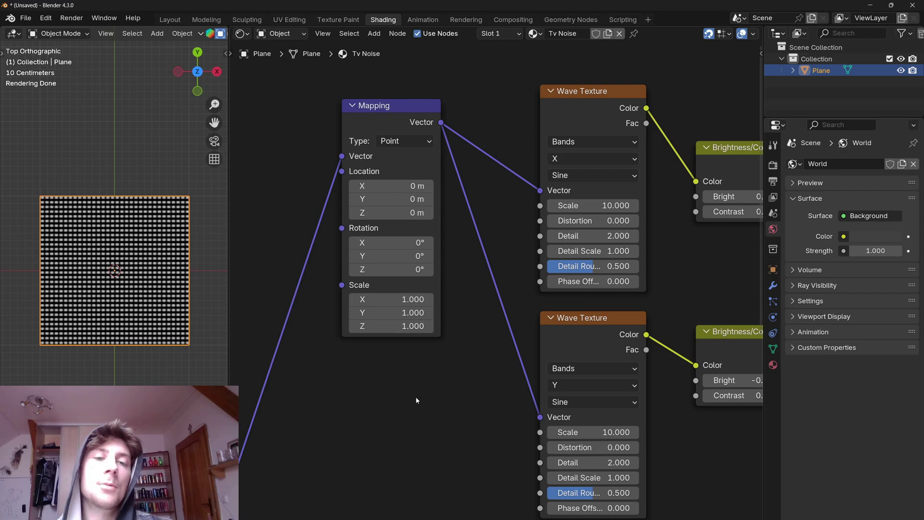
scroll(416, 400, "down", 5)
scroll(551, 281, "up", 12)
left_click(520, 216)
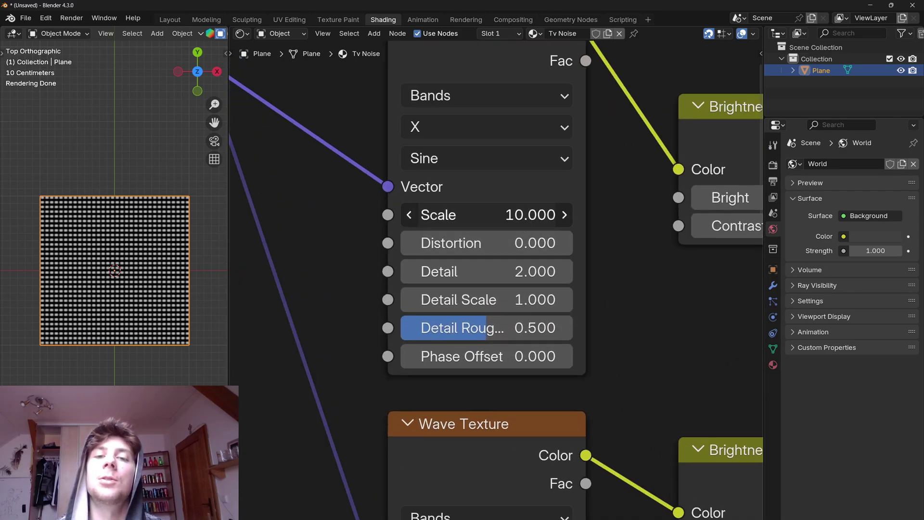
double_click(506, 218)
type("pi")
key("Return")
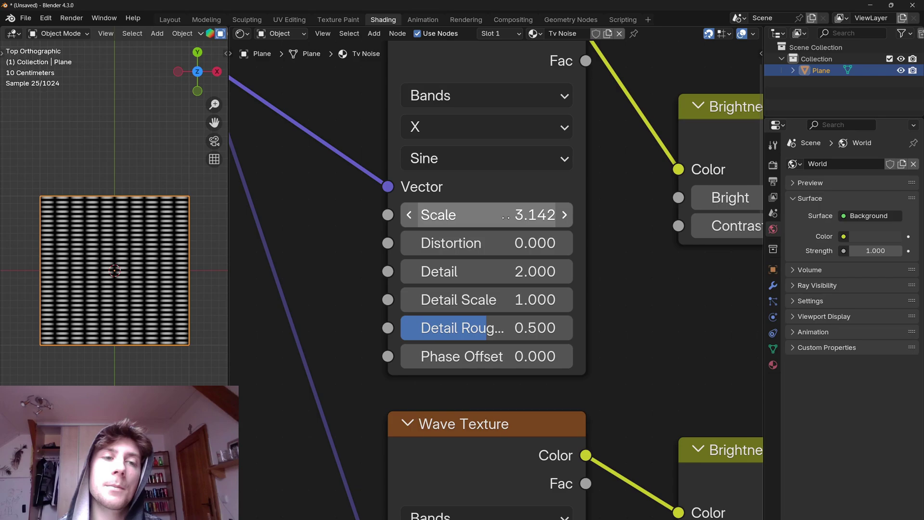
Add a Value node and link it to the Scale inputs of both Wave Textures
scroll(441, 111, "down", 6)
key("shift+a")
type("val")
key("Return")
left_click(441, 111)
scroll(529, 152, "up", 3)
left_click_drag(480, 111, 546, 446)
Set the Value node that drives both wave scales to pi
left_click_drag(446, 124, 462, 124)
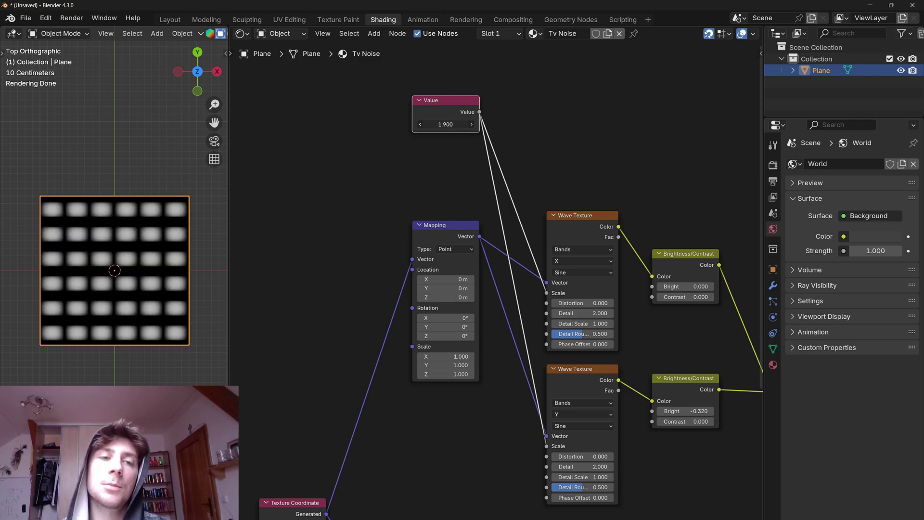
left_click_drag(462, 124, 490, 124)
middle_click_drag(465, 163, 483, 266)
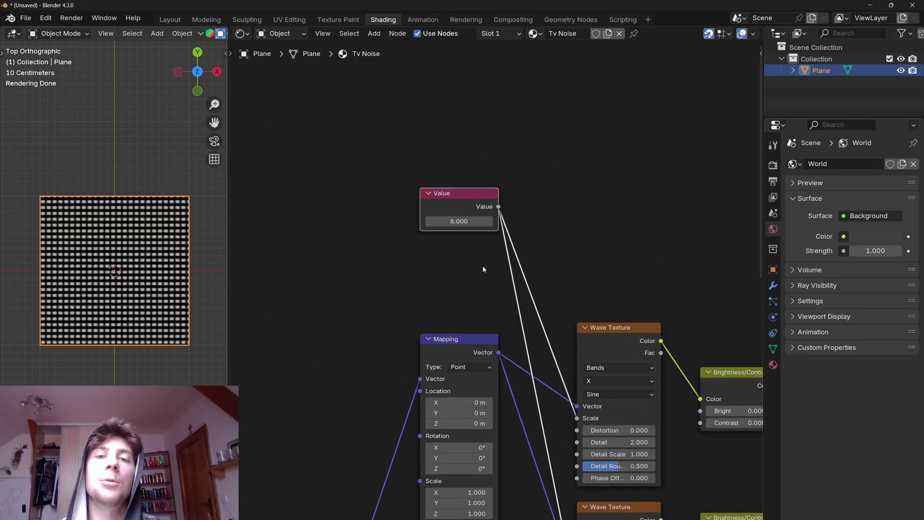
scroll(484, 266, "up", 6)
double_click(463, 183)
type("p")
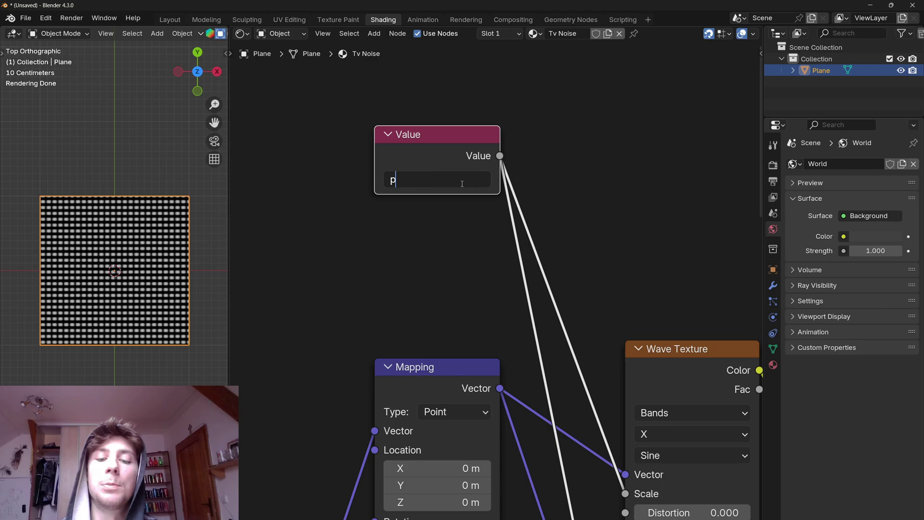
type("i")
key("Return")
Compare the previewed wave grid with the Color Ramp's cells to check that they line up
scroll(498, 289, "down", 10)
middle_click_drag(641, 396, 573, 193)
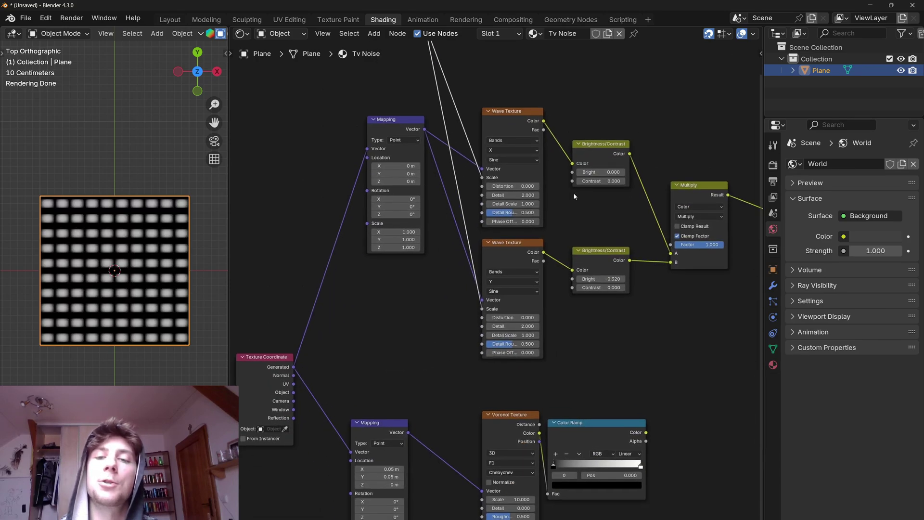
scroll(573, 192, "down", 2)
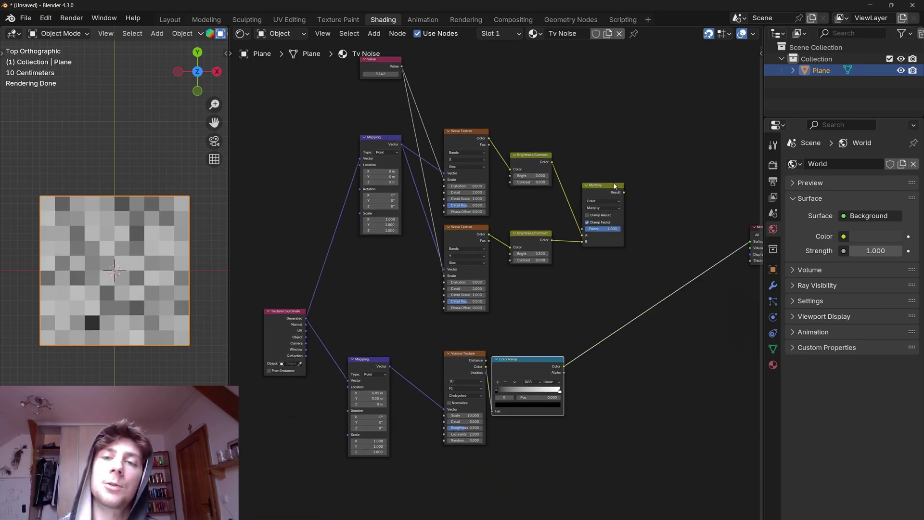
scroll(510, 264, "up", 3)
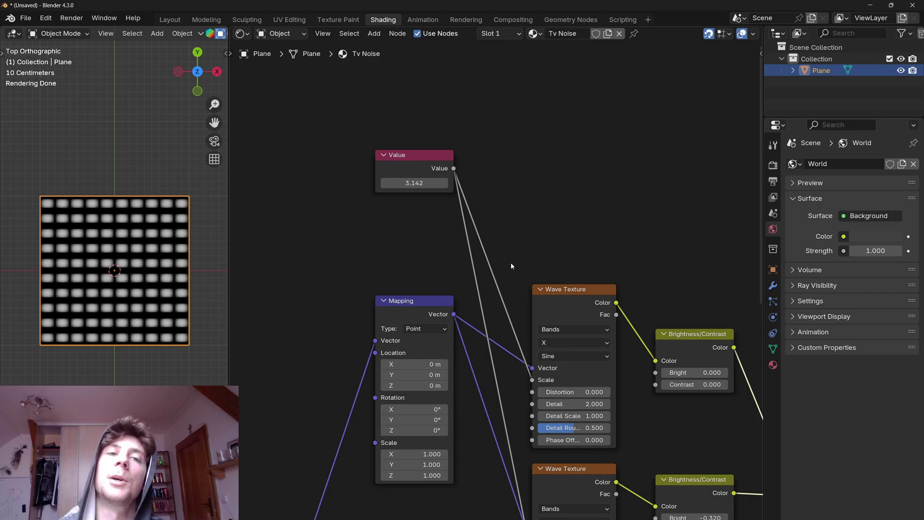
scroll(510, 266, "down", 3)
middle_click_drag(560, 424, 464, 239)
scroll(464, 239, "down", 5)
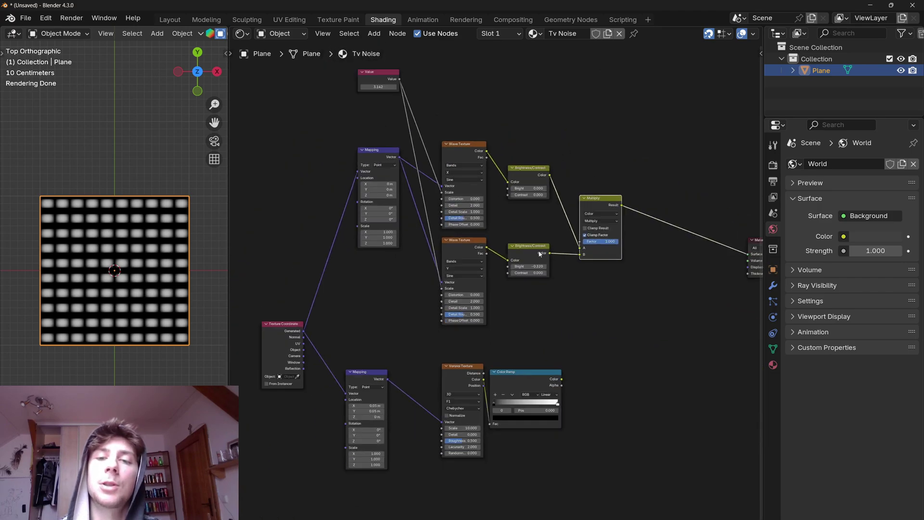
scroll(500, 289, "up", 3)
middle_click_drag(621, 316, 572, 281)
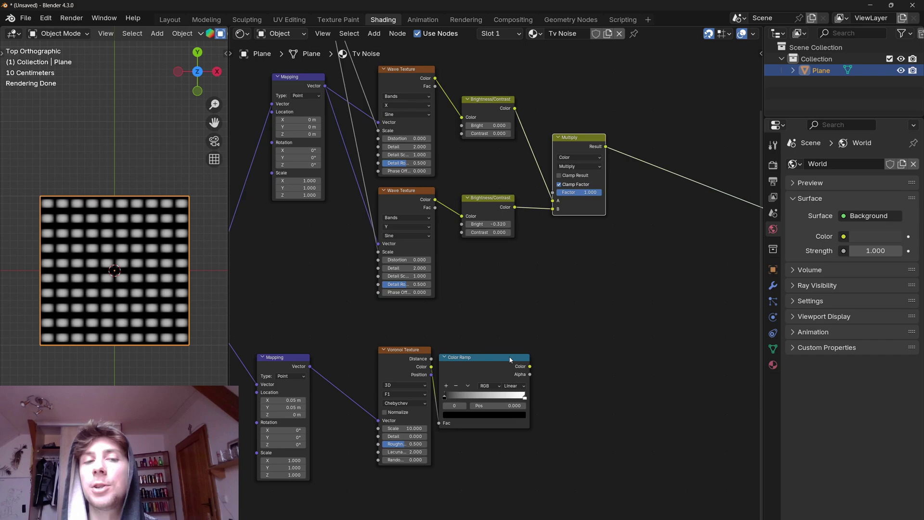
scroll(510, 359, "down", 1)
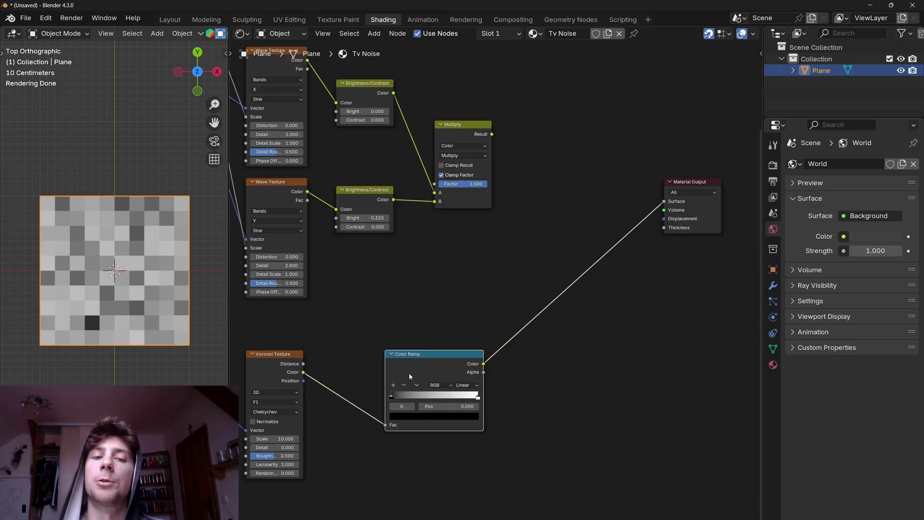
Combine the wave Multiply result and the Color Ramp in a new Mix node set to Multiply with factor 1.000
middle_click_drag(408, 373, 423, 377)
right_click_drag(423, 377, 474, 190, "ctrl+shift")
scroll(555, 247, "up", 2)
left_click(520, 254)
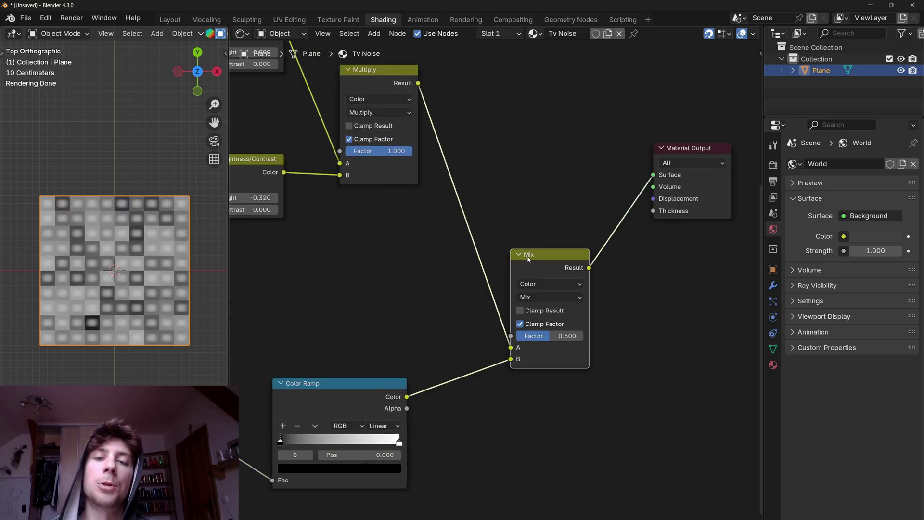
left_click(544, 297)
left_click(532, 351)
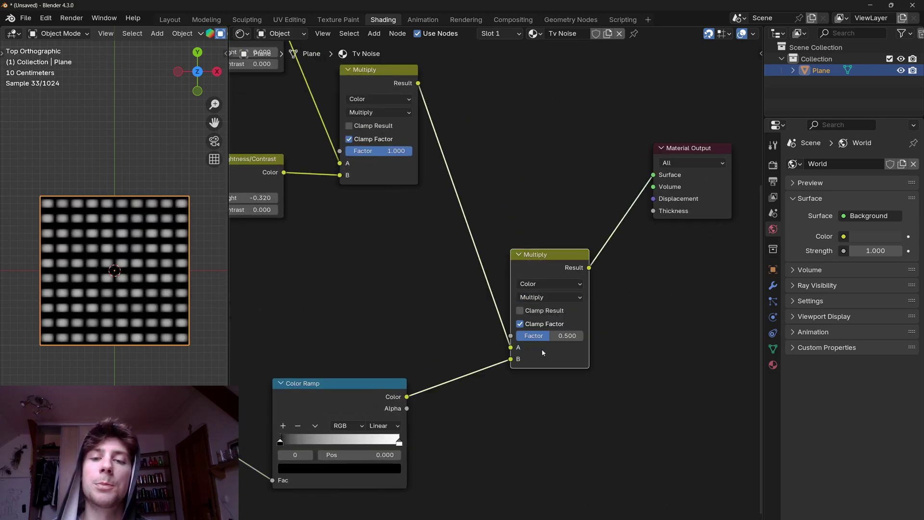
left_click_drag(554, 335, 584, 337)
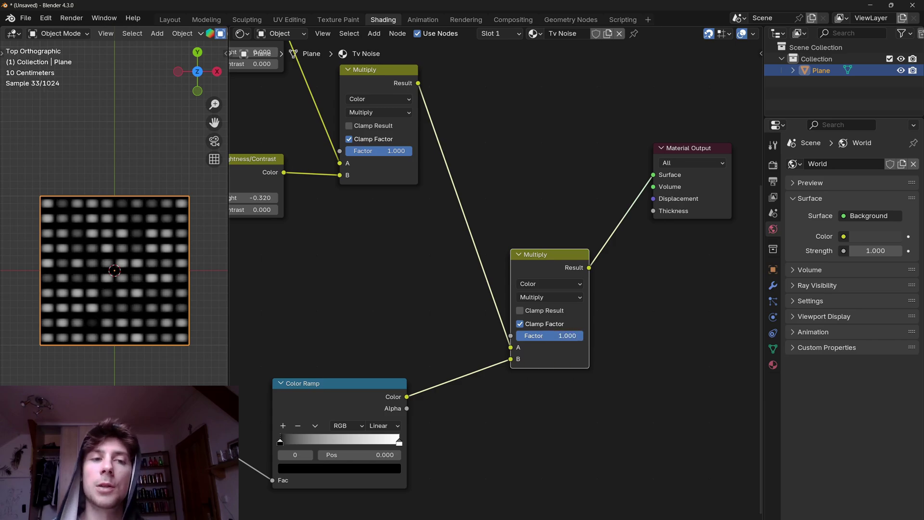
Move the Color Ramp's black stop to 0.127 and its white stop to about 0.563
left_click_drag(393, 297, 414, 296)
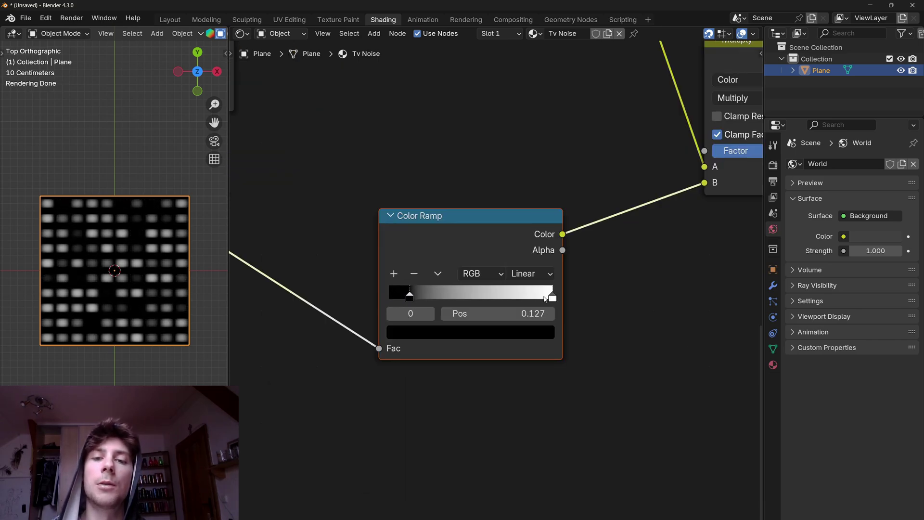
left_click_drag(543, 297, 475, 299)
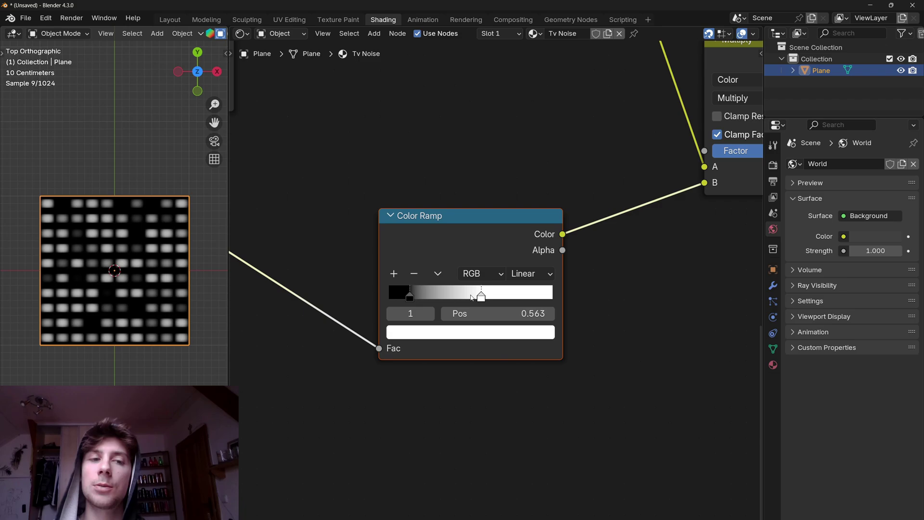
Group the wave, Voronoi, mapping and mixing nodes in a frame, leaving out Texture Coordinate and Material Output
key("Home")
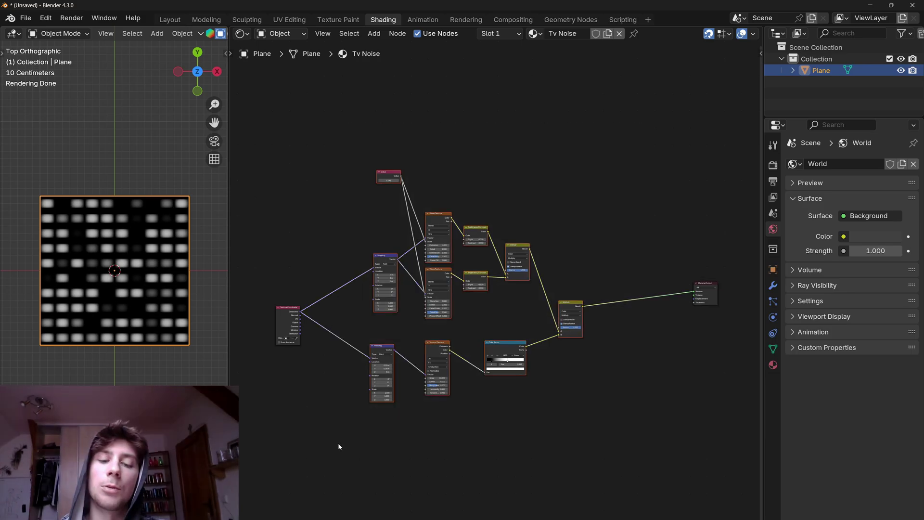
key("ctrl+j")
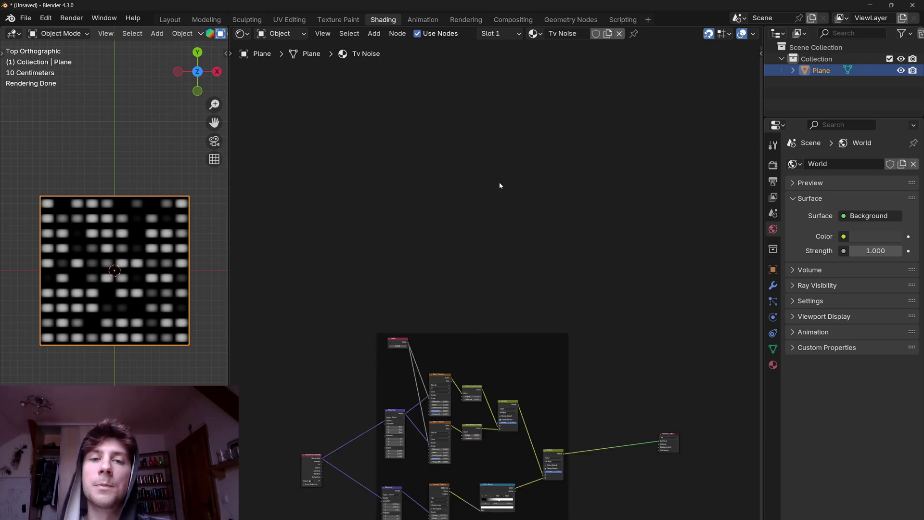
Add a Noise Texture node in the empty area above the framed nodes
scroll(499, 183, "up", 4)
key("shift+a")
type("no")
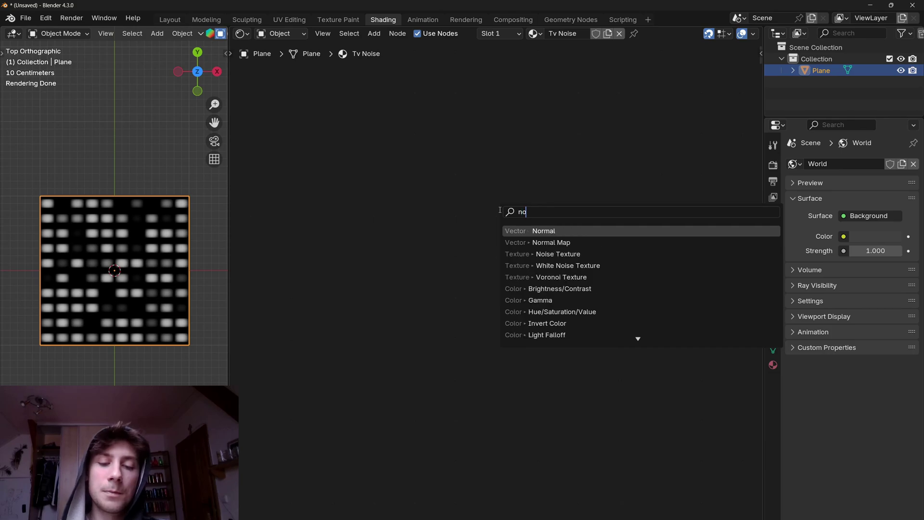
type("ise")
key("Return")
left_click(500, 211)
Add a Mapping node in front of the Noise Texture and feed its Vector from the Texture Coordinate node
left_click_drag(528, 270, 460, 243)
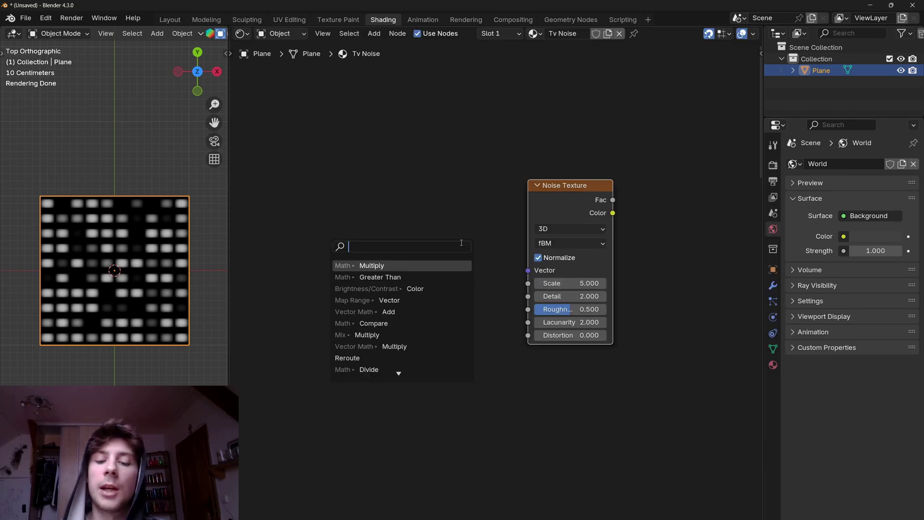
type("mapping")
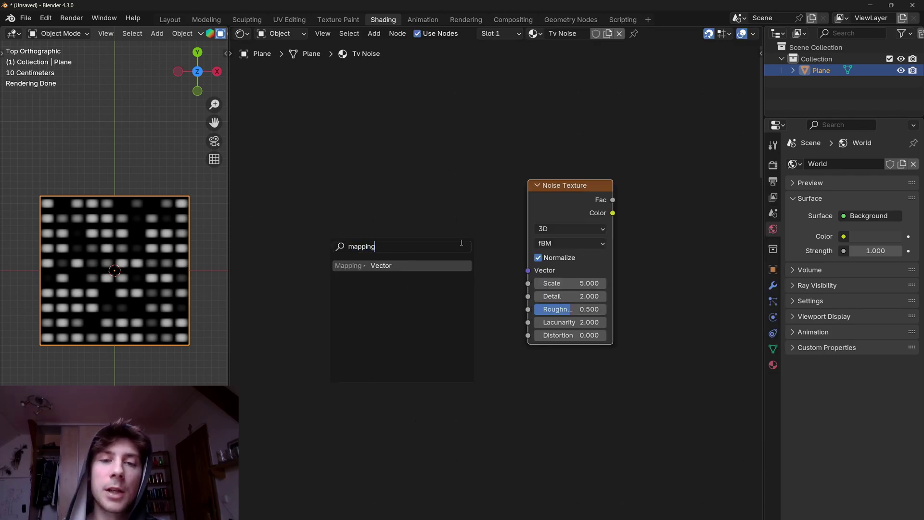
key("Return")
left_click(592, 158)
left_click_drag(528, 186, 442, 386)
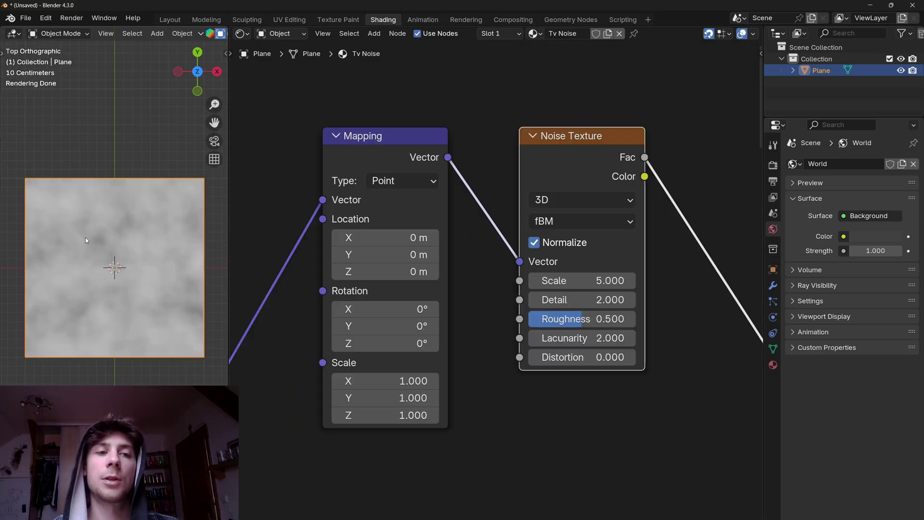
Set the Scale X of the Noise Texture's Mapping node to 0.01
left_click(487, 351)
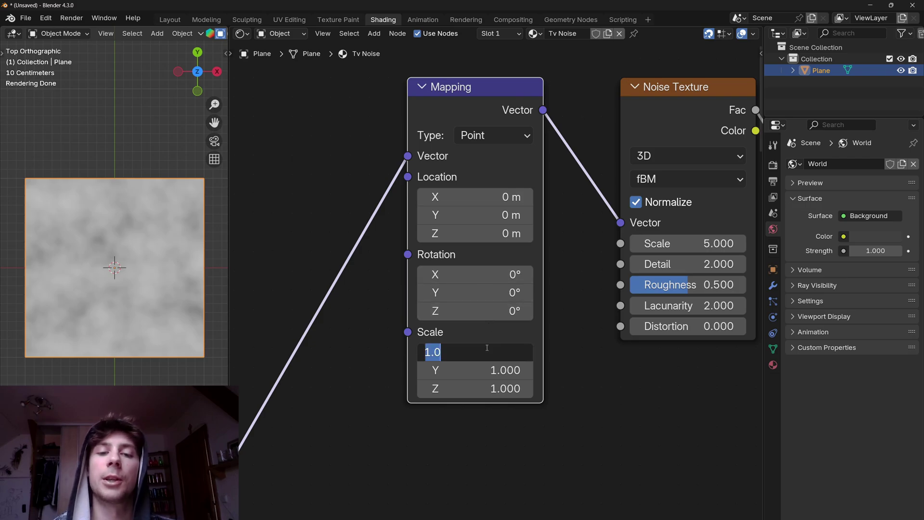
type("0.0")
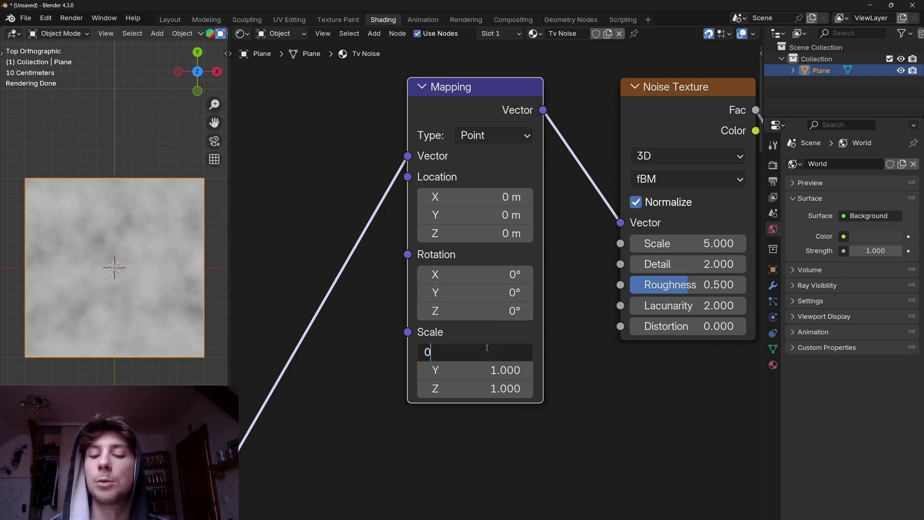
type("1")
key("Return")
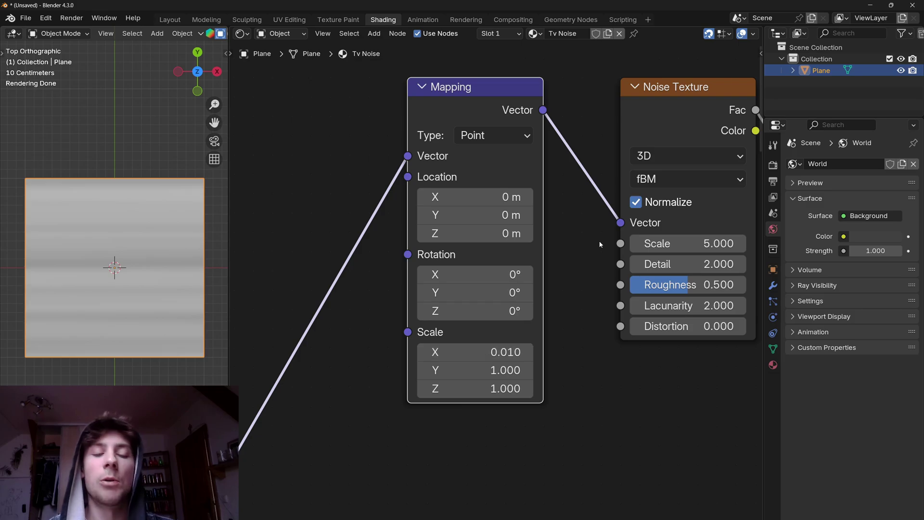
left_click(491, 352)
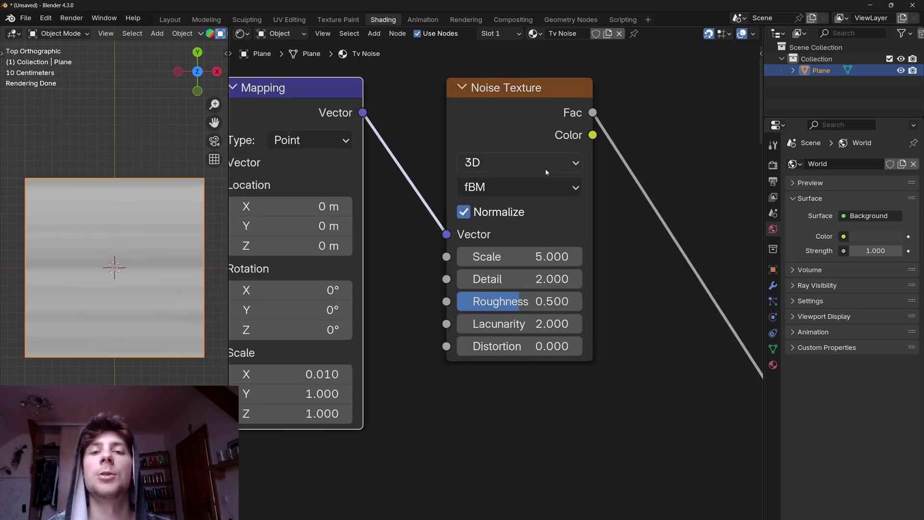
Switch the Noise Texture to 4D and set its W value to 11.900
left_click(545, 167)
left_click(526, 283)
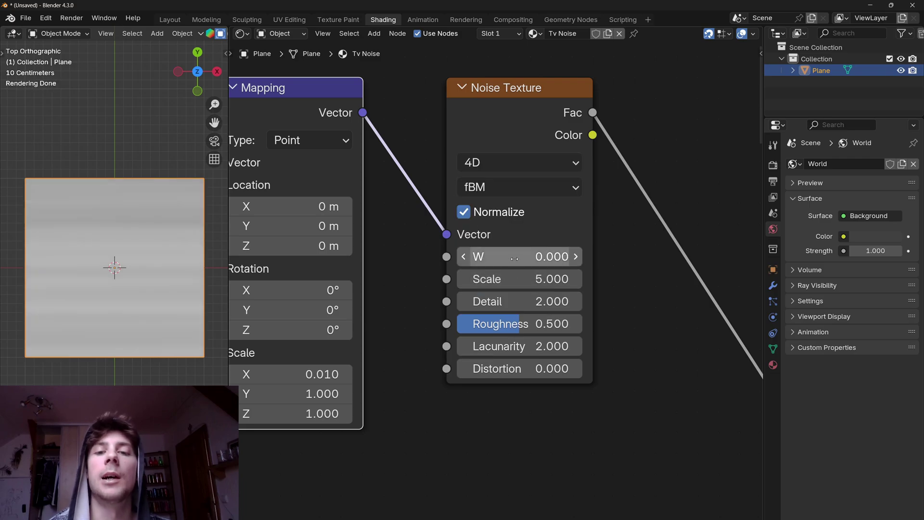
left_click_drag(523, 259, 634, 257)
scroll(509, 202, "down", 2)
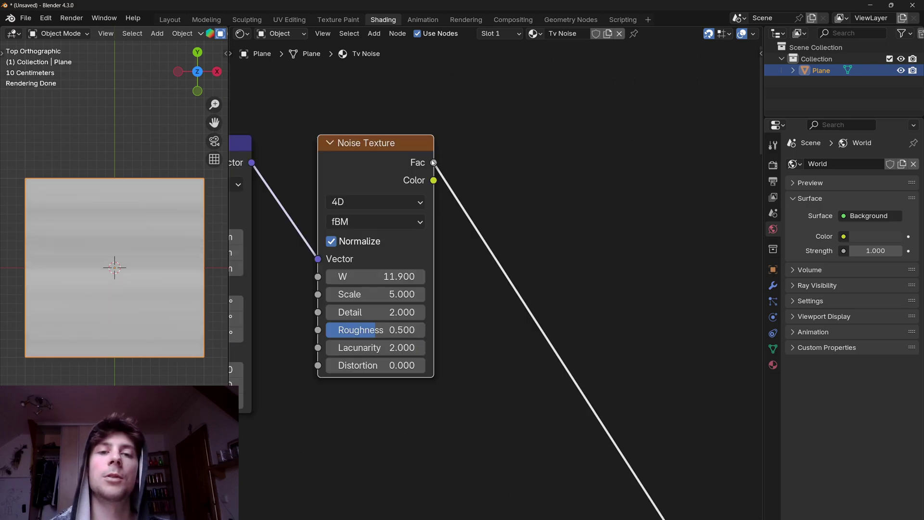
Add a Brightness/Contrast node after the Noise Texture's Fac output and set its Contrast to 1
left_click_drag(434, 163, 485, 153)
type("con")
key("Return")
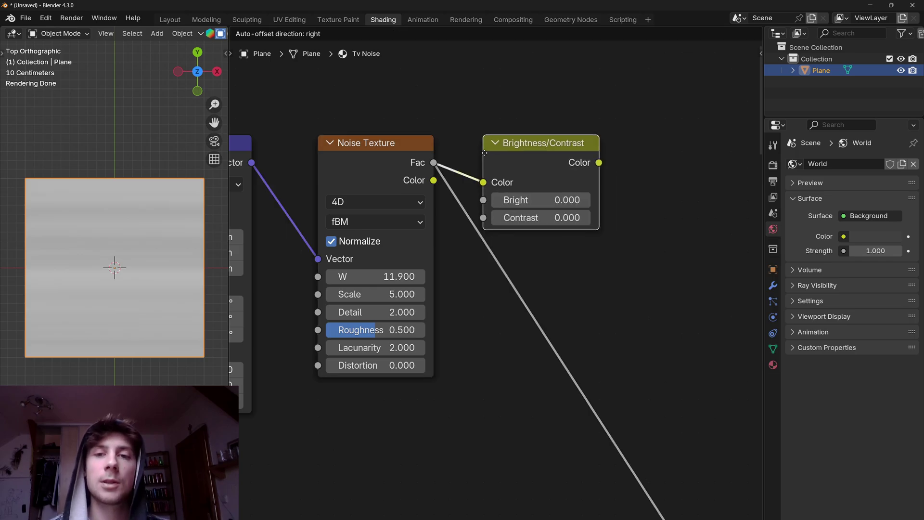
left_click(494, 156)
left_click(519, 218)
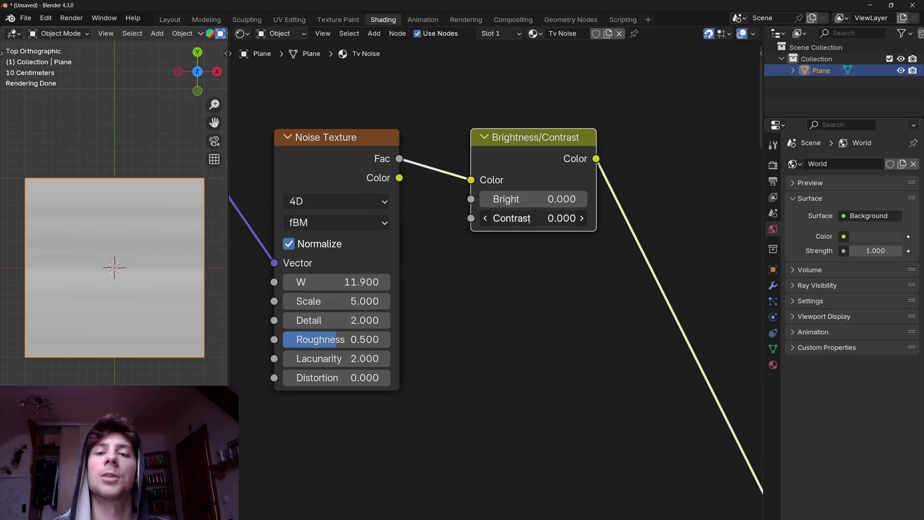
type("1")
key("Return")
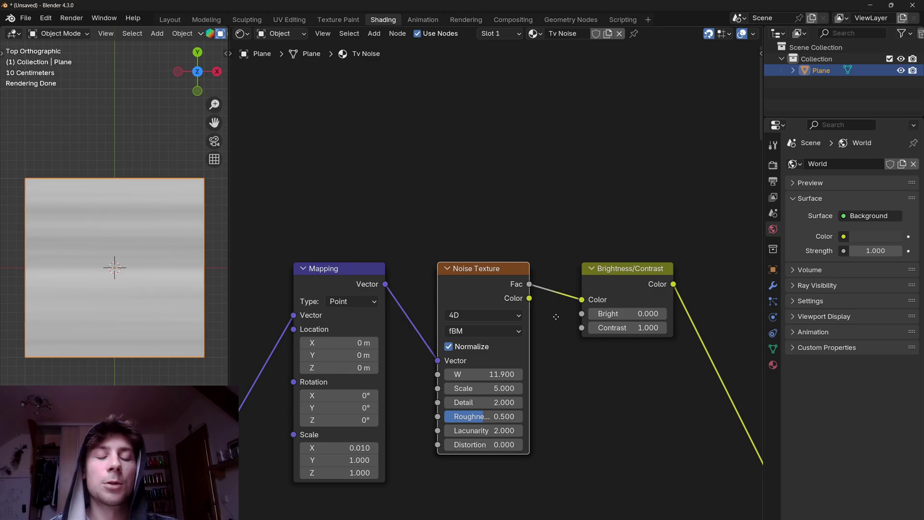
Duplicate the Noise Texture above the original, feed it from the same Mapping node and set its Scale to 1
key("shift+d")
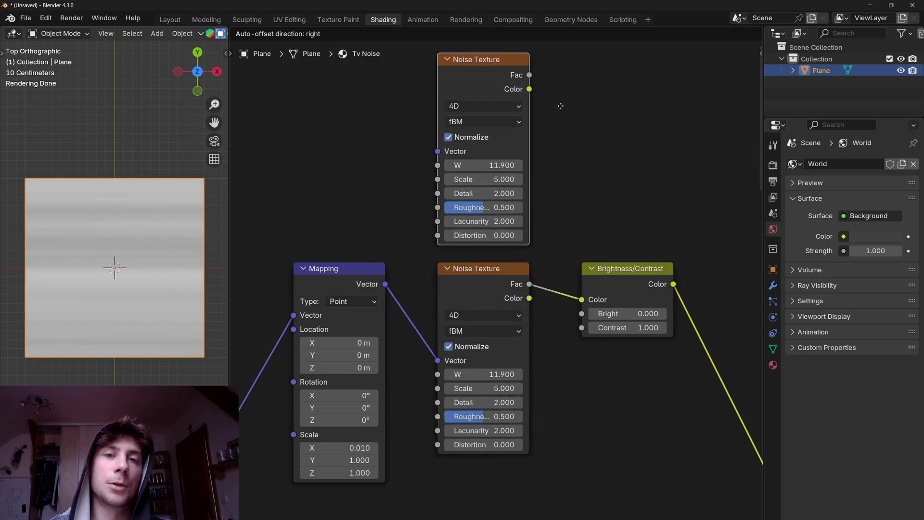
left_click(560, 93)
middle_click_drag(387, 283, 397, 287)
scroll(540, 181, "down", 1)
middle_click_drag(541, 181, 536, 234)
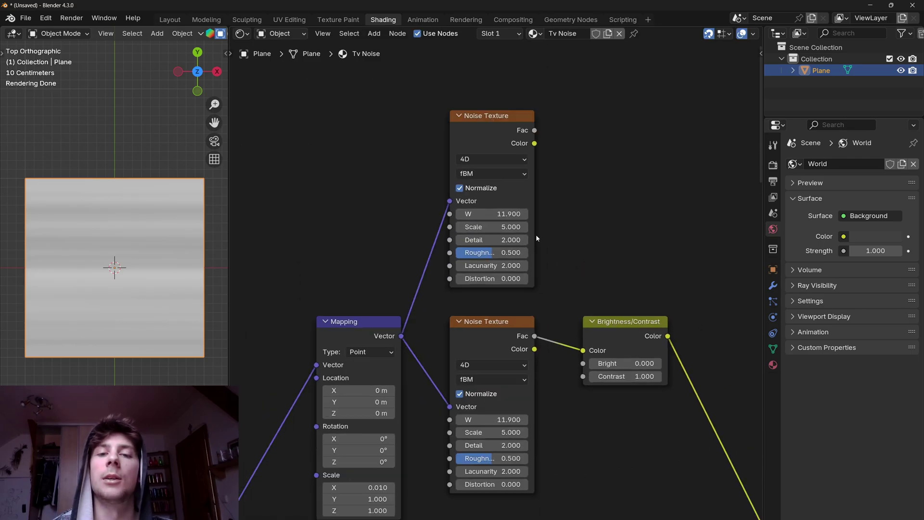
scroll(534, 234, "up", 3)
left_click(515, 210)
type("1")
key("Return")
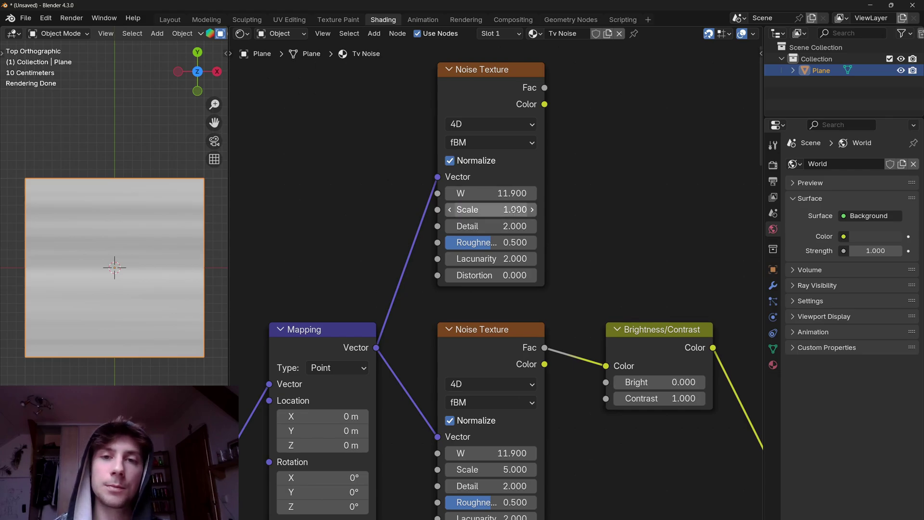
Duplicate the Brightness/Contrast node and place it after the upper Noise Texture's Fac output
scroll(516, 210, "down", 2)
key("shift+d")
left_click(588, 137)
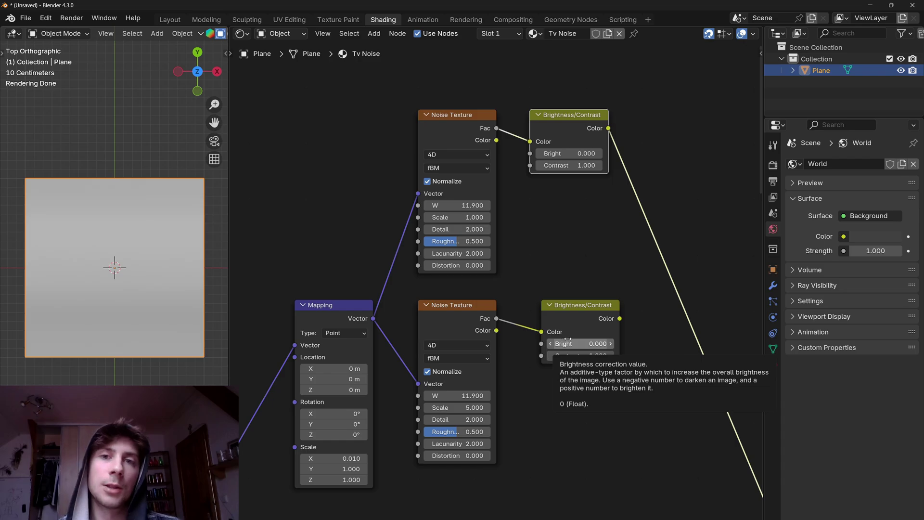
Combine the two Brightness/Contrast nodes with a Mix Color node set to Multiply at Factor 1.000
middle_click_drag(568, 339, 423, 346)
right_click_drag(420, 324, 415, 155, "ctrl+shift")
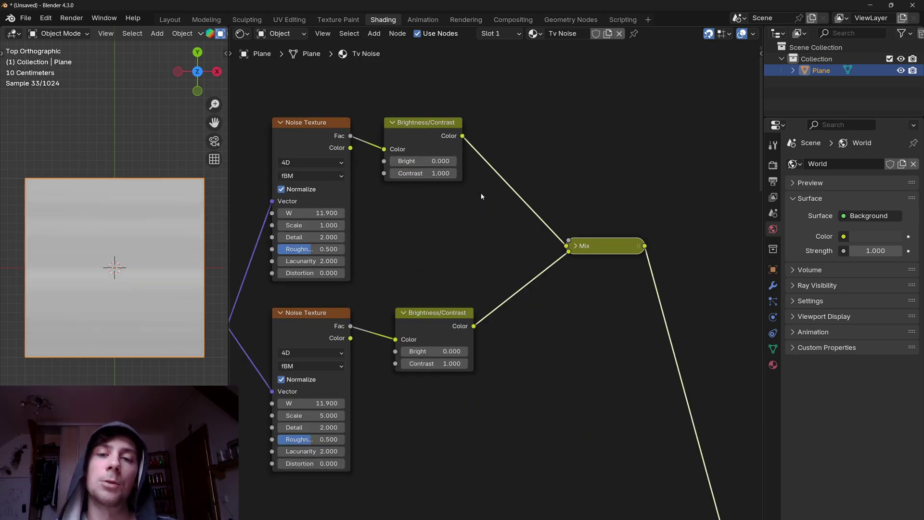
key("h")
left_click(594, 288)
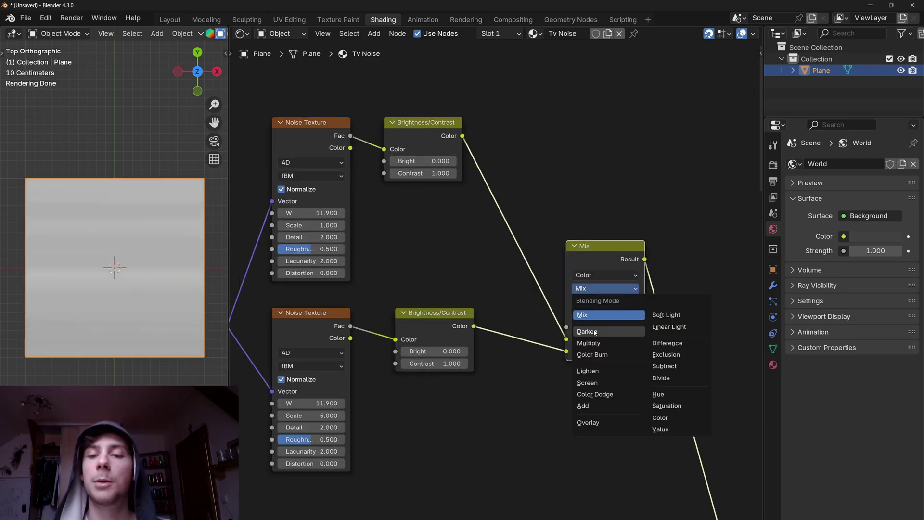
left_click(590, 342)
left_click_drag(585, 331, 639, 330)
Try shifting the noise bands with the Location Y of their Mapping node
scroll(553, 385, "down", 12)
middle_click_drag(531, 404, 556, 214)
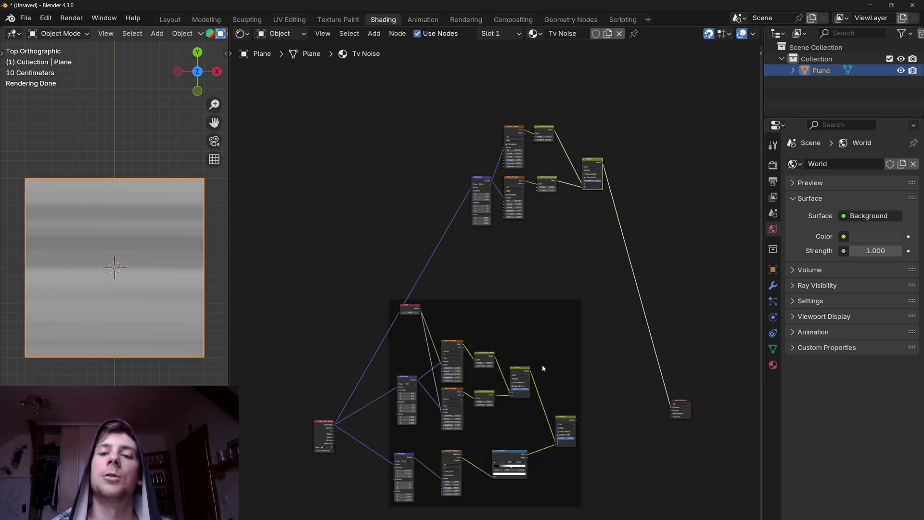
scroll(564, 296, "up", 6)
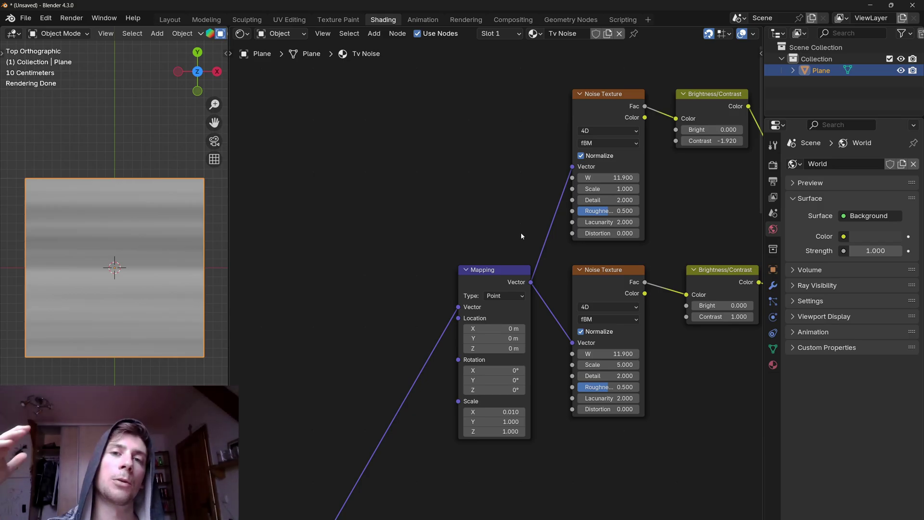
scroll(460, 325, "up", 3)
scroll(460, 322, "up", 2)
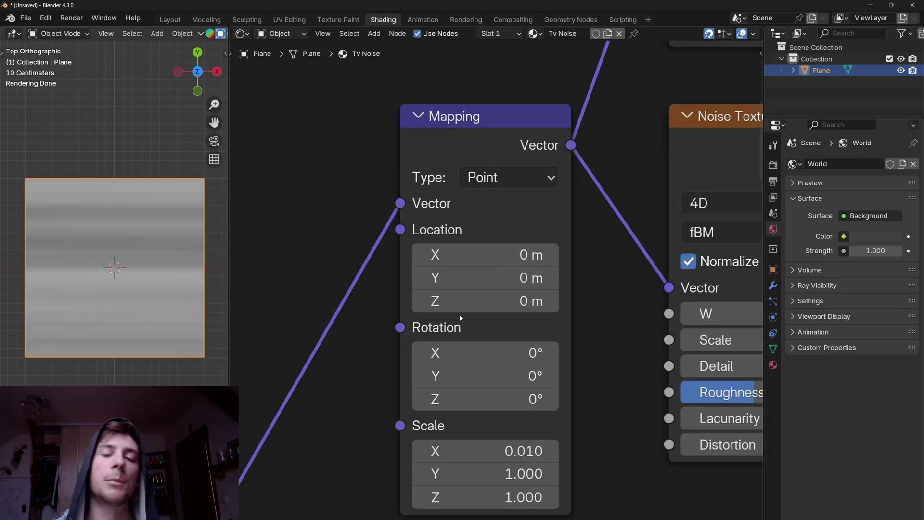
left_click_drag(459, 274, 498, 273)
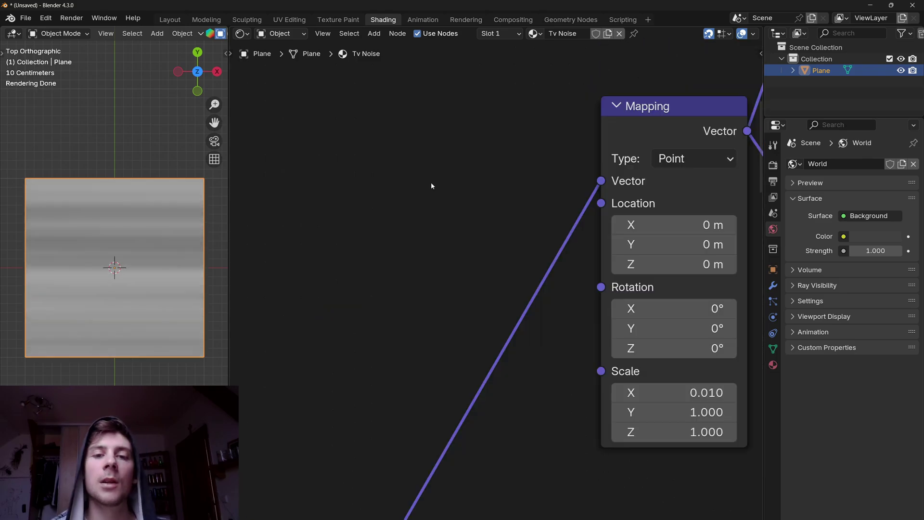
Add a Combine XYZ node and connect its Vector to the Location input of the noise bands' Mapping node
key("shift+a")
type("com")
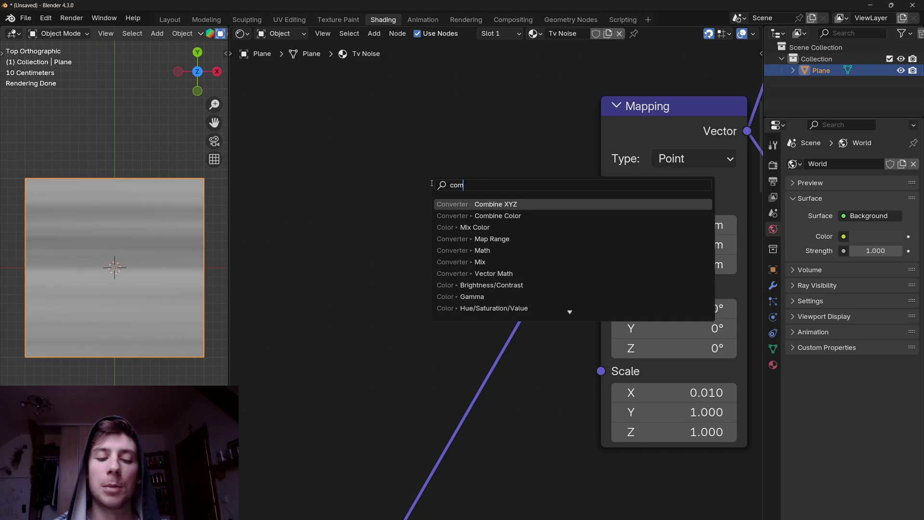
key("Return")
left_click(369, 183)
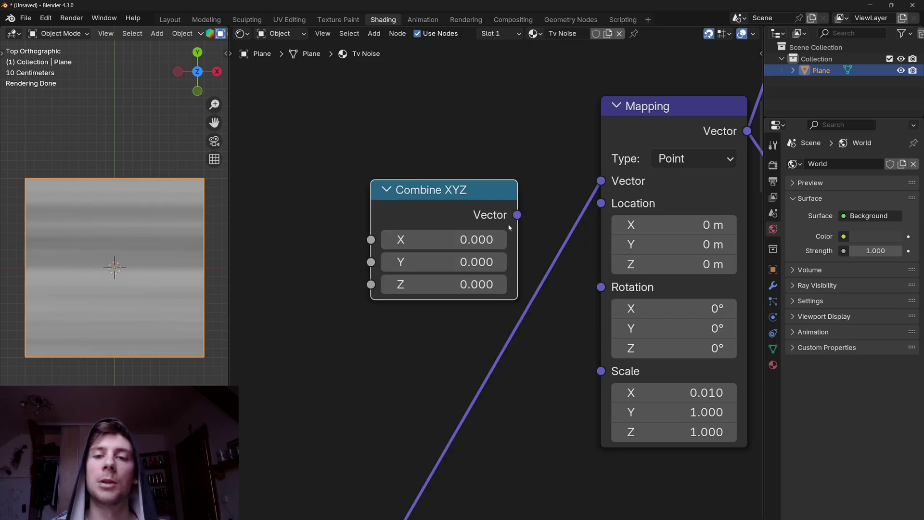
left_click_drag(516, 215, 601, 203)
scroll(557, 226, "down", 2)
Add a Value node and connect it to the Y input of the Combine XYZ node
key("shift+a")
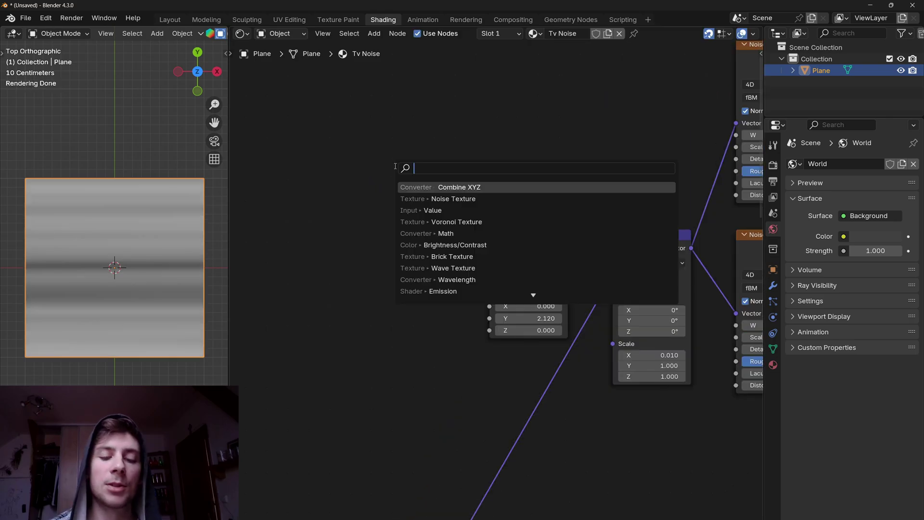
type("val")
key("Return")
left_click(294, 144)
scroll(345, 281, "up", 4)
left_click_drag(389, 115, 542, 331)
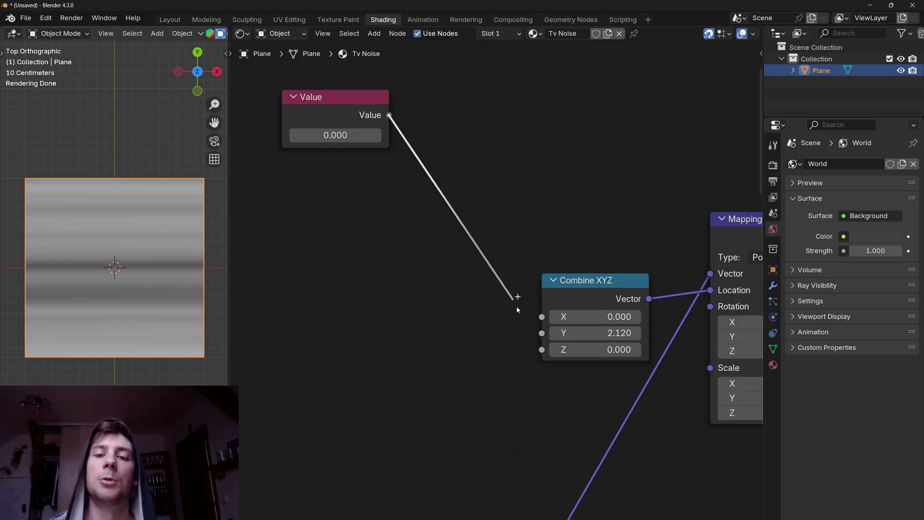
Connect the new Value node to the W inputs of both Noise Texture nodes
scroll(494, 294, "down", 4)
middle_click_drag(561, 279, 452, 305)
left_click_drag(309, 189, 374, 184)
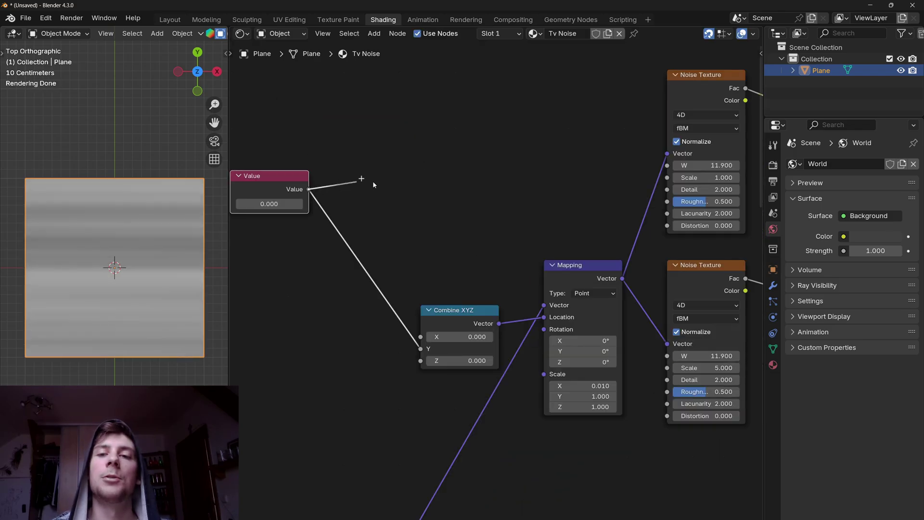
left_click_drag(490, 174, 667, 165)
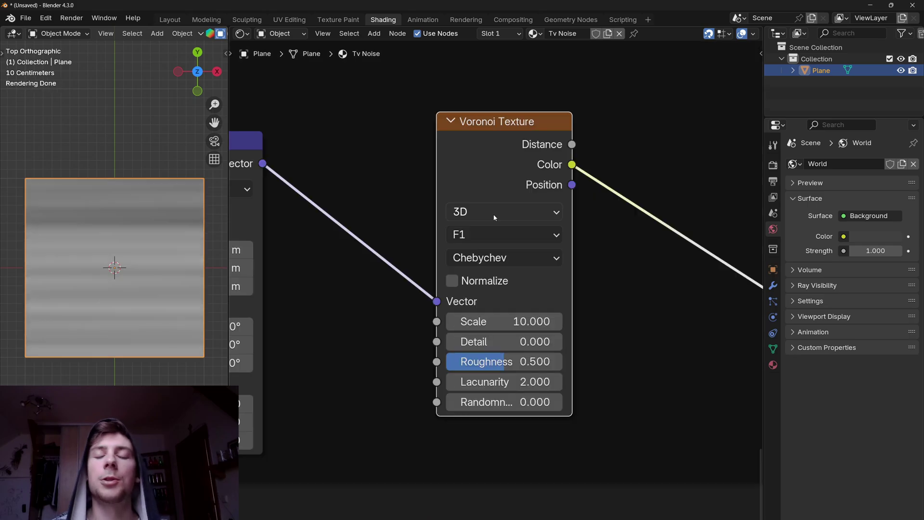
Switch the Voronoi Texture to 4D and drive its W input from the new Value node
left_click(493, 211)
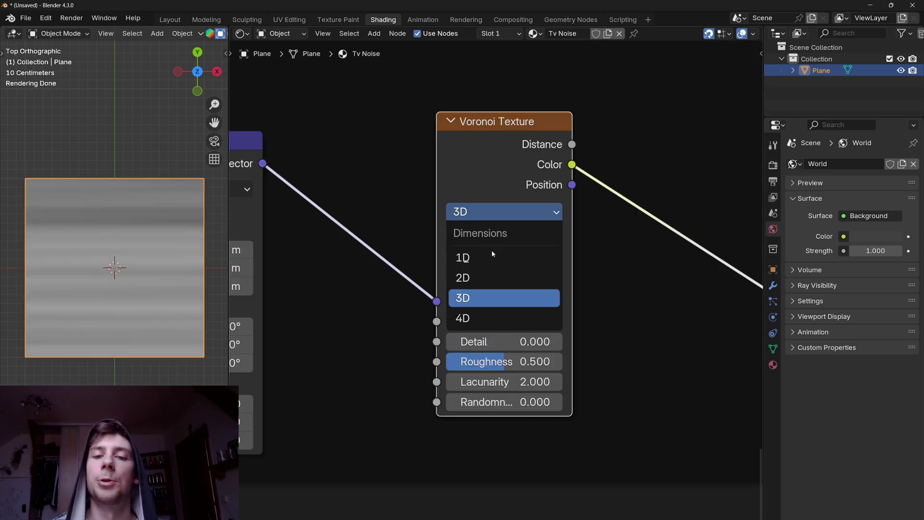
left_click(487, 318)
scroll(480, 277, "down", 3)
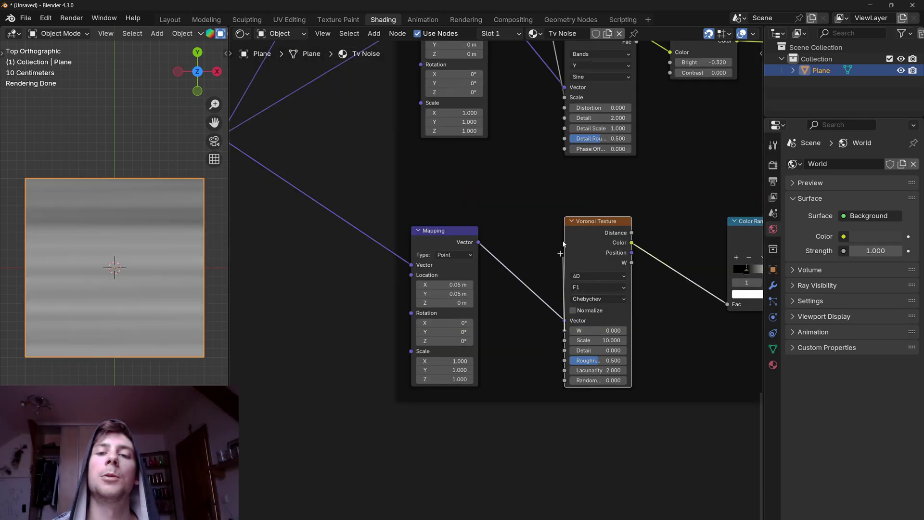
left_click_drag(563, 243, 467, 187)
scroll(436, 192, "down", 5)
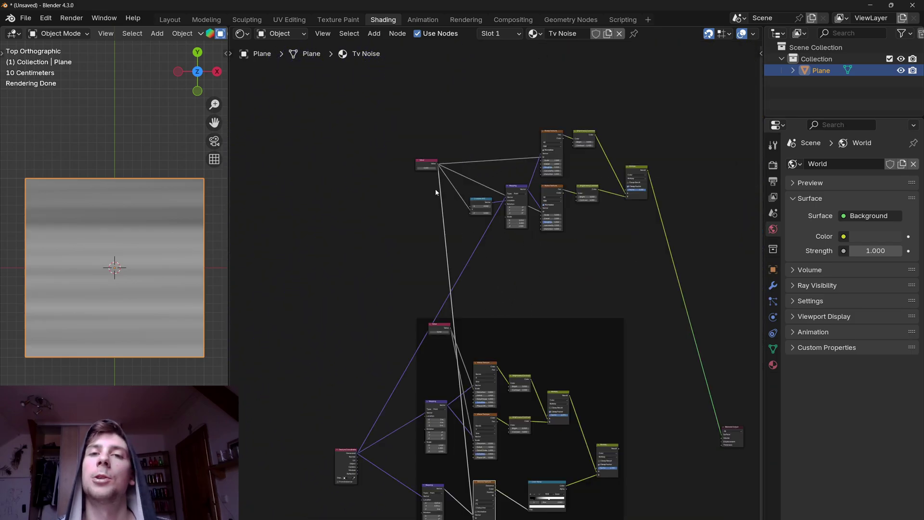
Insert a duplicated Multiply node before the Material Output and connect the framed grid's final Multiply result to its B input
scroll(435, 192, "up", 6)
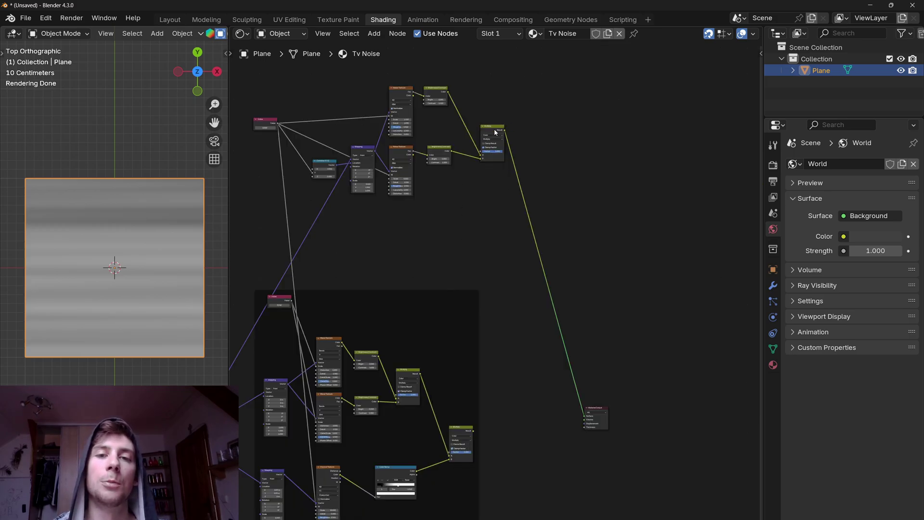
key("shift+d")
left_click(538, 252)
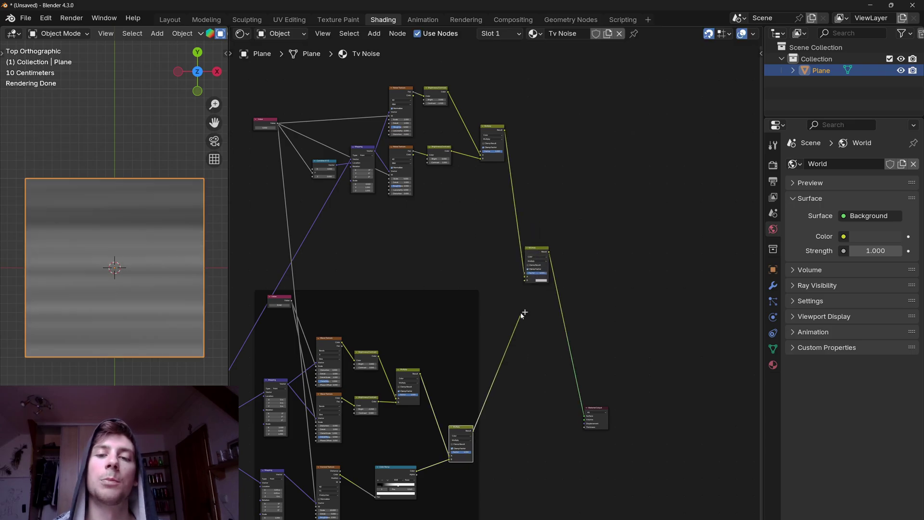
left_click_drag(525, 283, 525, 281)
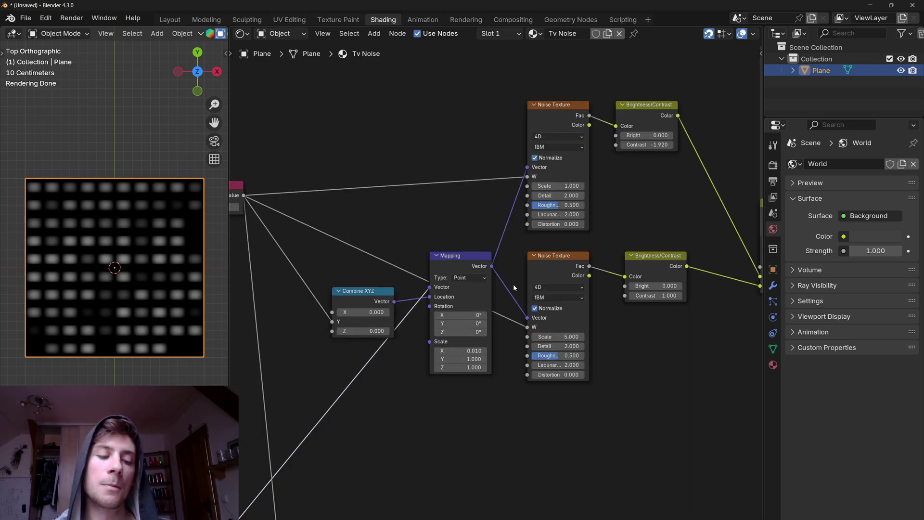
Route the Texture Coordinate links through one reroute point and insert a Mapping node between it and the Texture Coordinate node
mouse_move(434, 102)
right_mouse_down("shift")
mouse_move(476, 181)
mouse_move(473, 462)
mouse_move(457, 507)
right_mouse_up("shift")
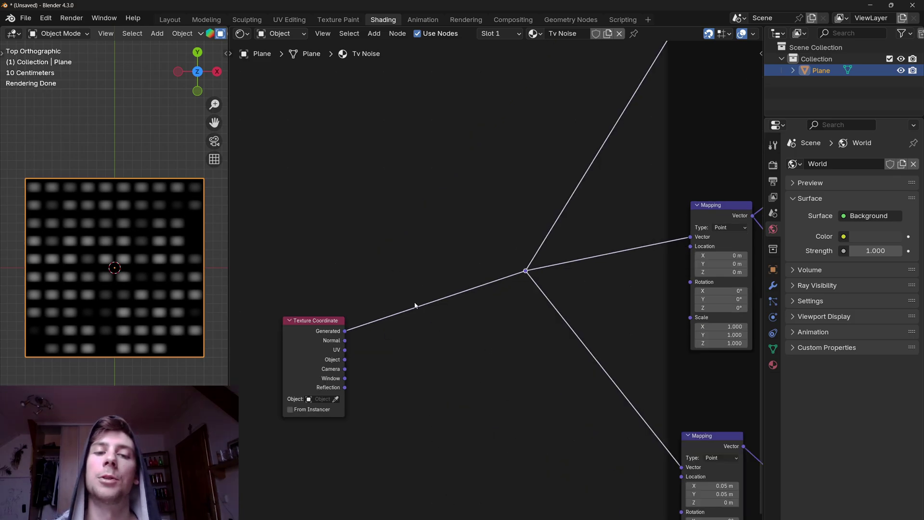
key("shift+a")
type("map")
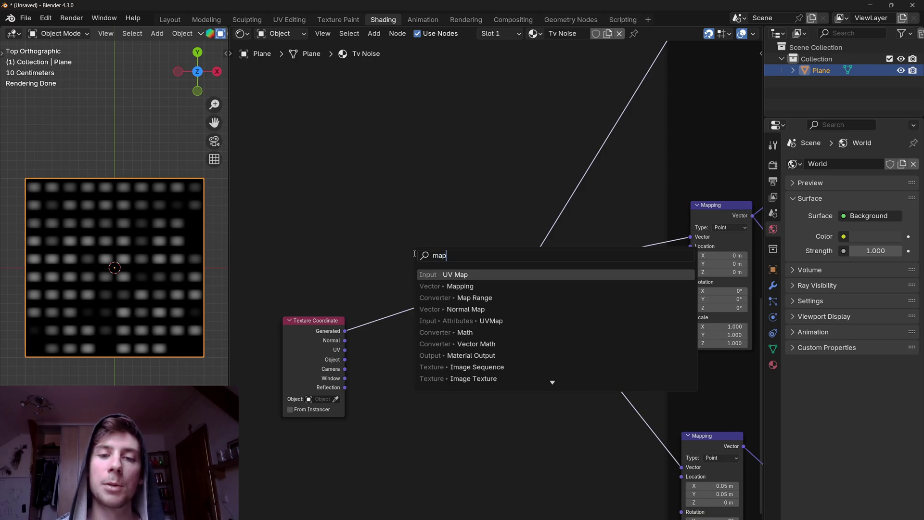
key("Return")
left_click(447, 345)
left_click_drag(446, 338, 523, 358)
left_click_drag(474, 337, 496, 337)
Insert an Emission shader between the final Multiply node and the Material Output
key("shift+a")
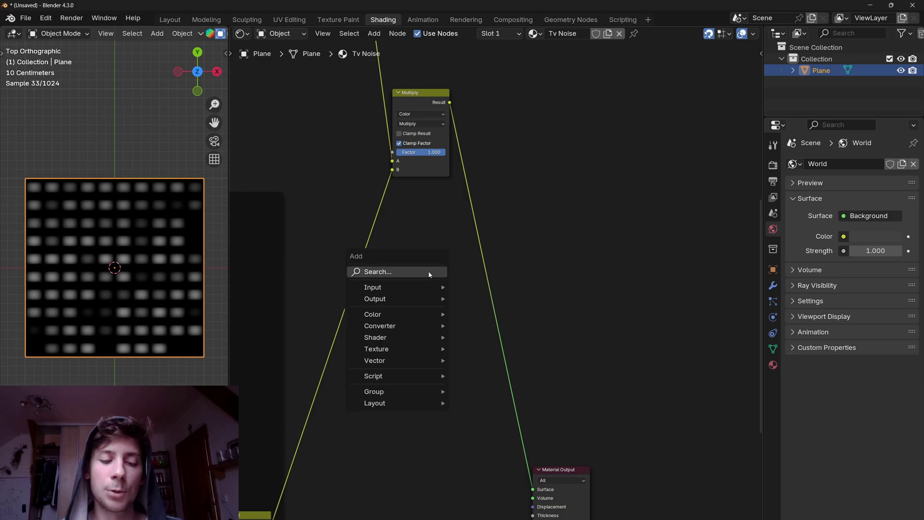
left_click(428, 270)
type("EMI")
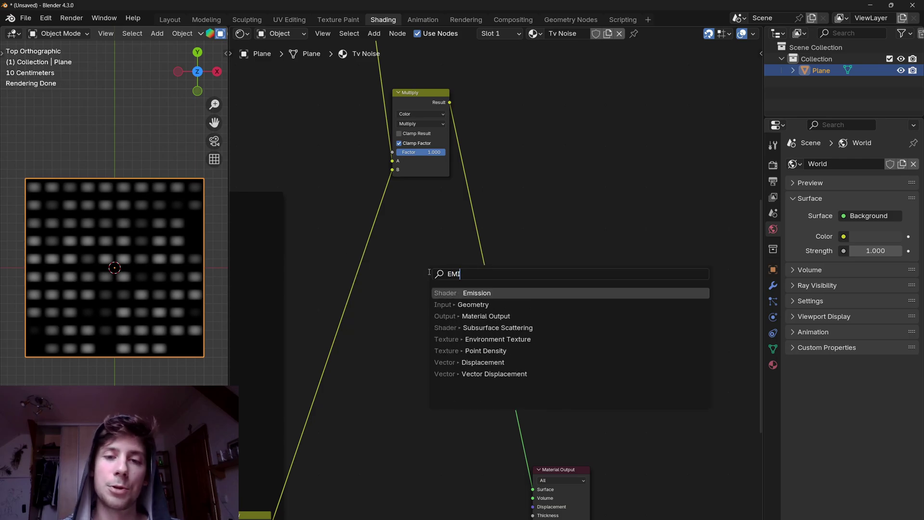
key("Return")
left_click(493, 240)
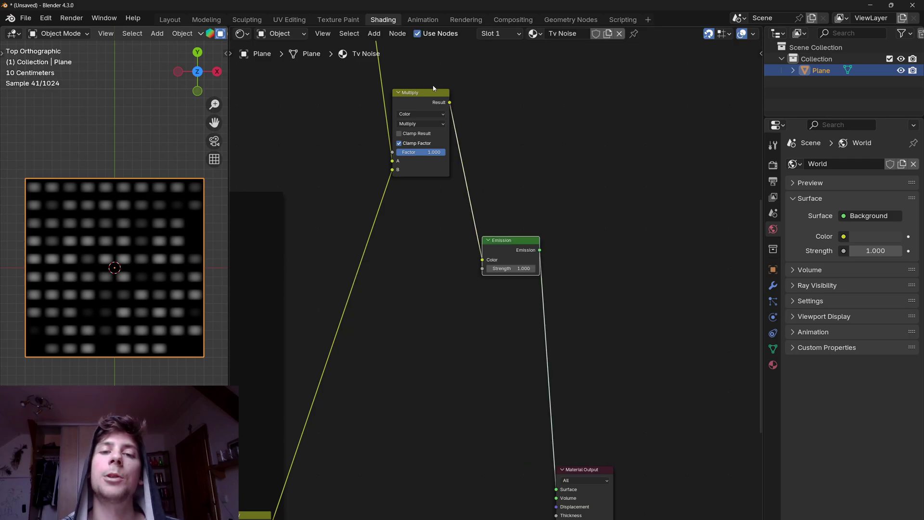
Set the Emission shader's Strength to 5
middle_click_drag(518, 242, 512, 272)
scroll(503, 301, "up", 9)
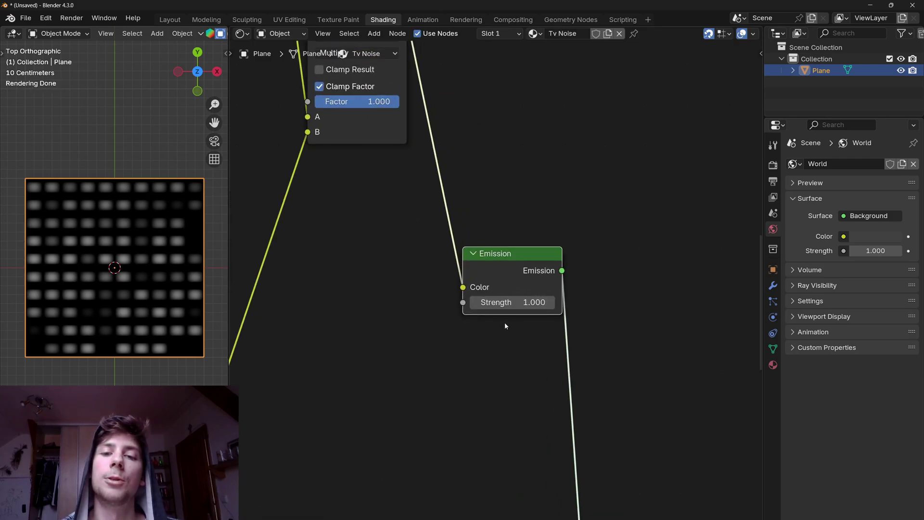
left_click(510, 302)
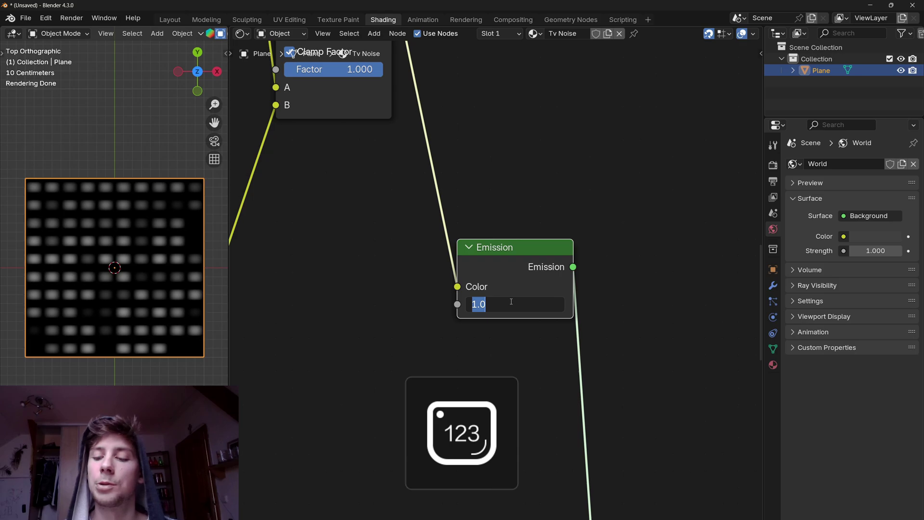
type("5")
key("Return")
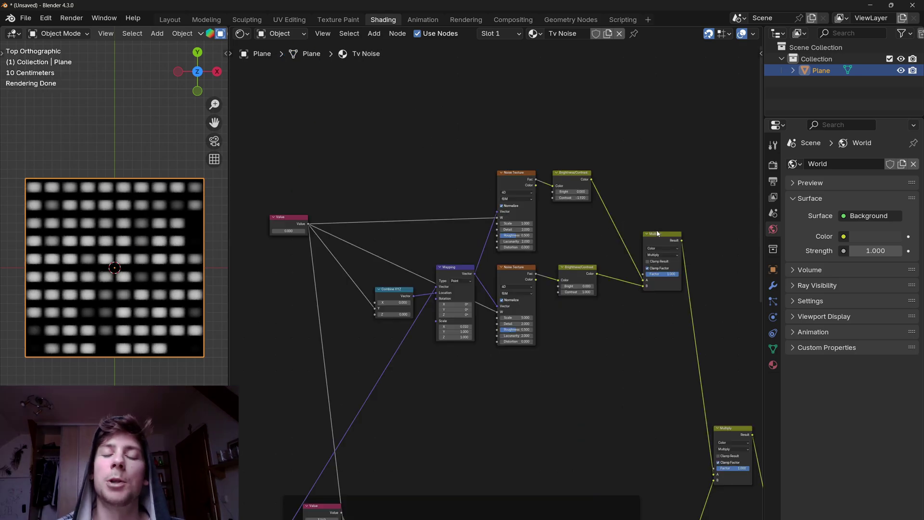
Preview the Multiply node that combines the two horizontal noise bands on the plane
left_click(672, 241, "ctrl+shift")
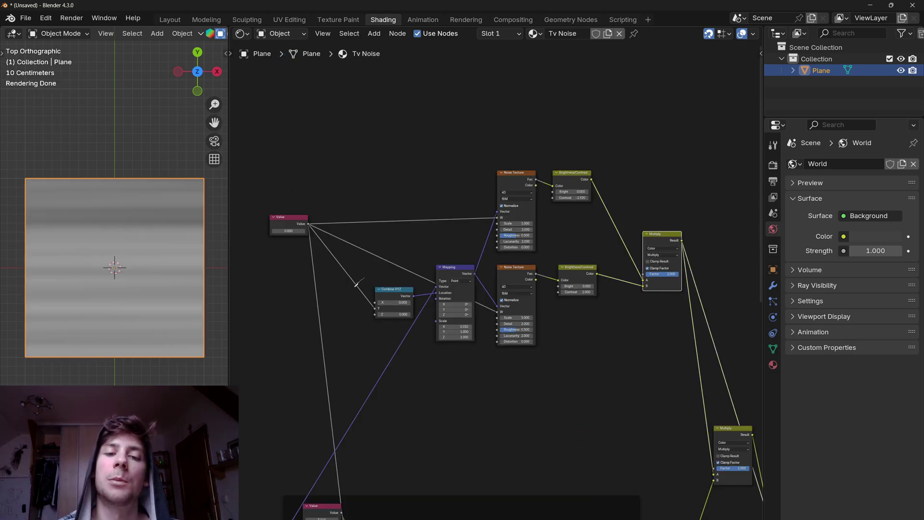
scroll(460, 193, "up", 4)
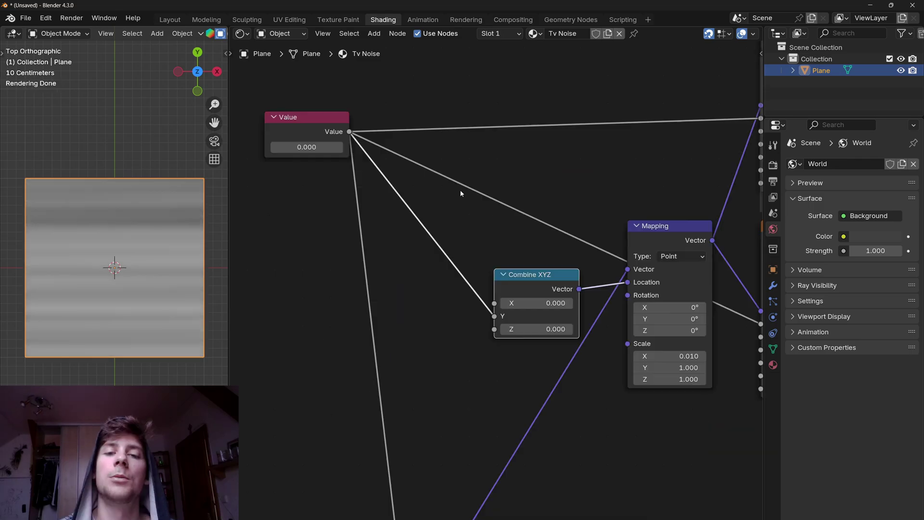
Insert a Math node on the link between the Value node and the Combine XYZ node's Y input
key("shift+a")
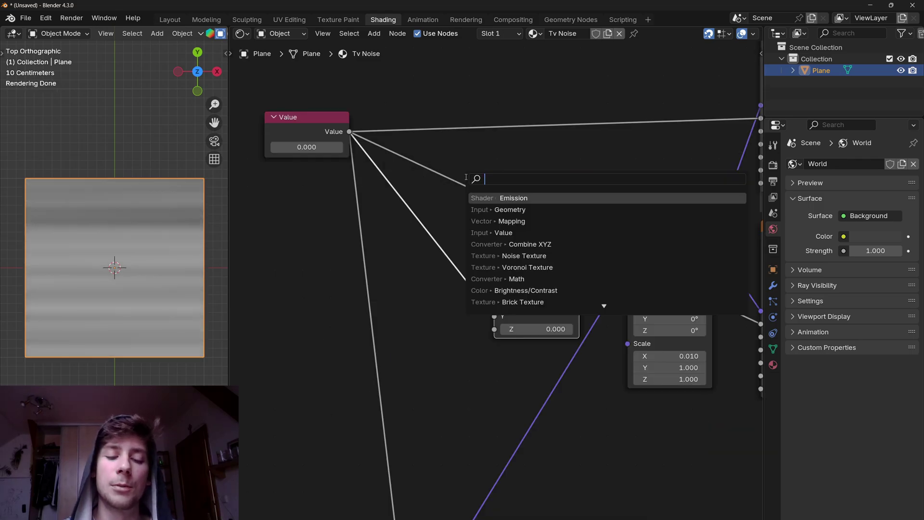
type("math")
key("Return")
left_click(422, 241)
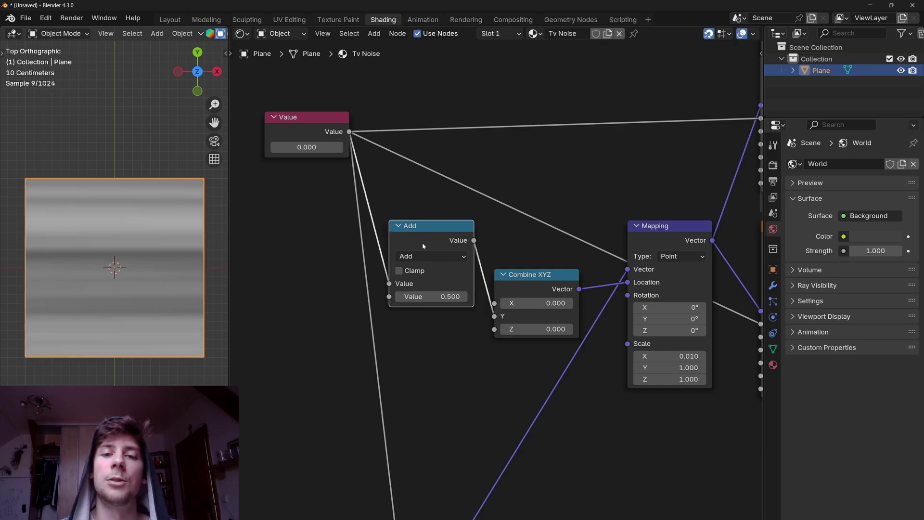
Switch the new Math node's operation to Multiply and set its second value to 0.1
left_click(431, 256)
left_click(413, 312)
scroll(434, 307, "up", 2)
left_click(442, 293)
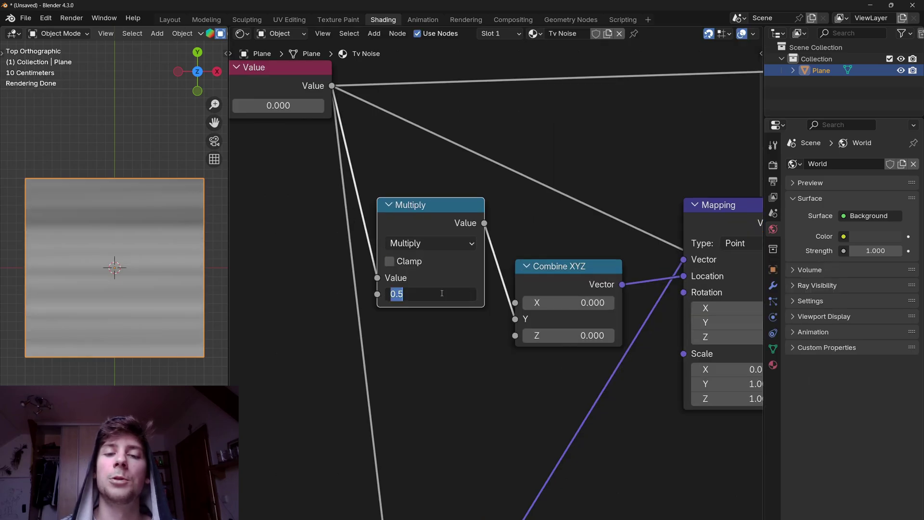
type("0.1")
key("Return")
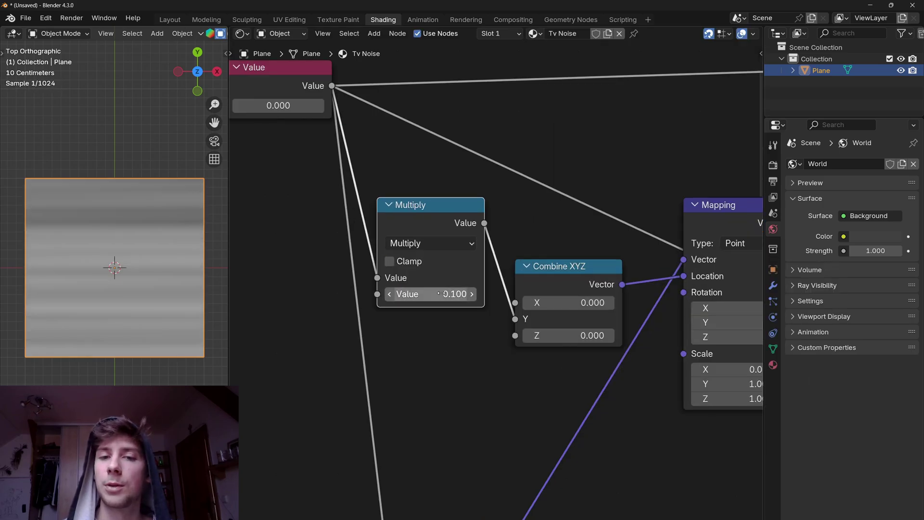
Drive the Value node with the expression #frame and play the animation
left_click(484, 252)
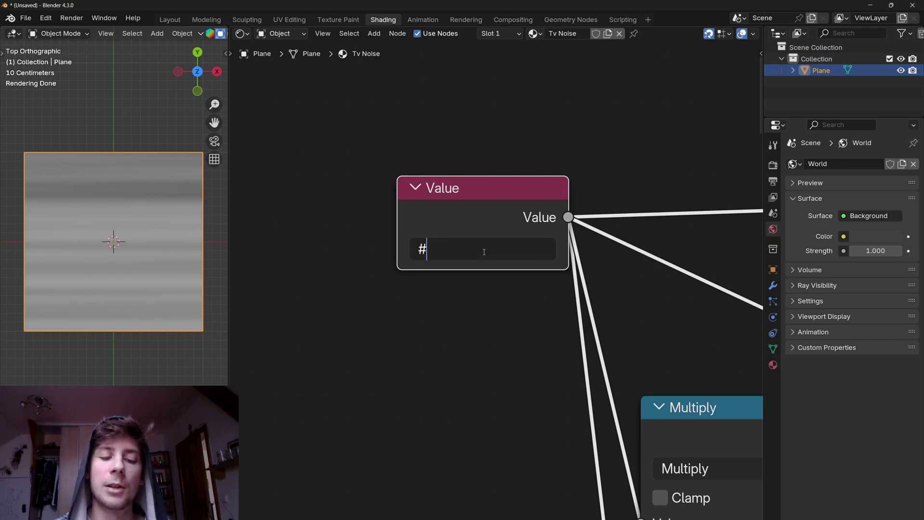
type("#frame")
key("Return")
key("space")
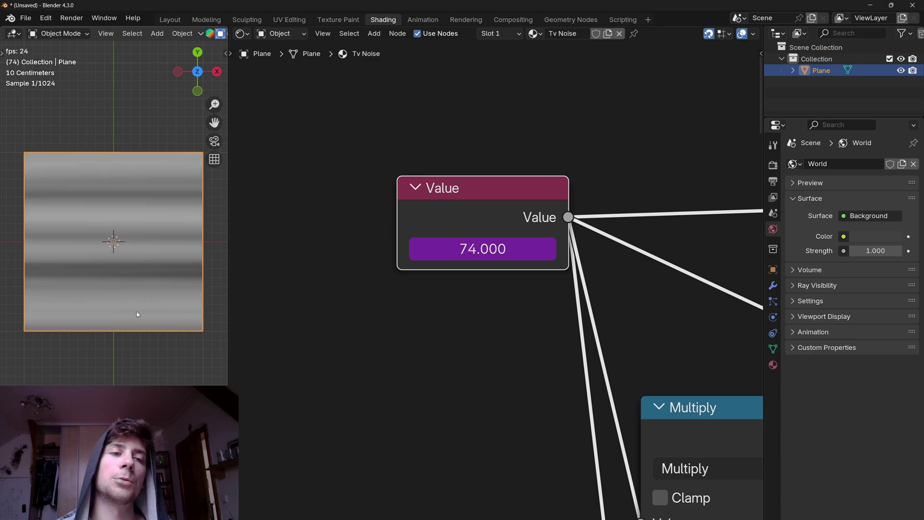
Set the X, Y and Z scale to 10 in the Mapping node fed by the Texture Coordinate node
scroll(384, 345, "down", 5)
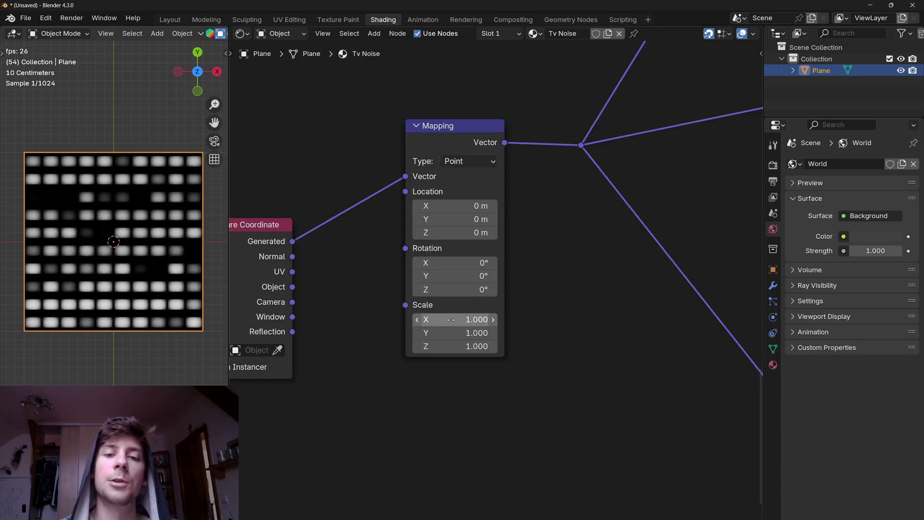
left_click_drag(451, 320, 450, 346)
type("10")
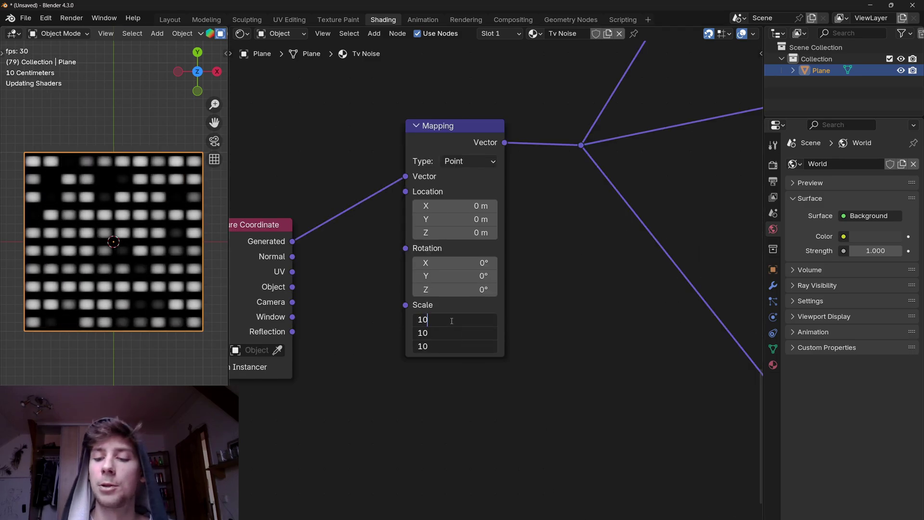
key("Return")
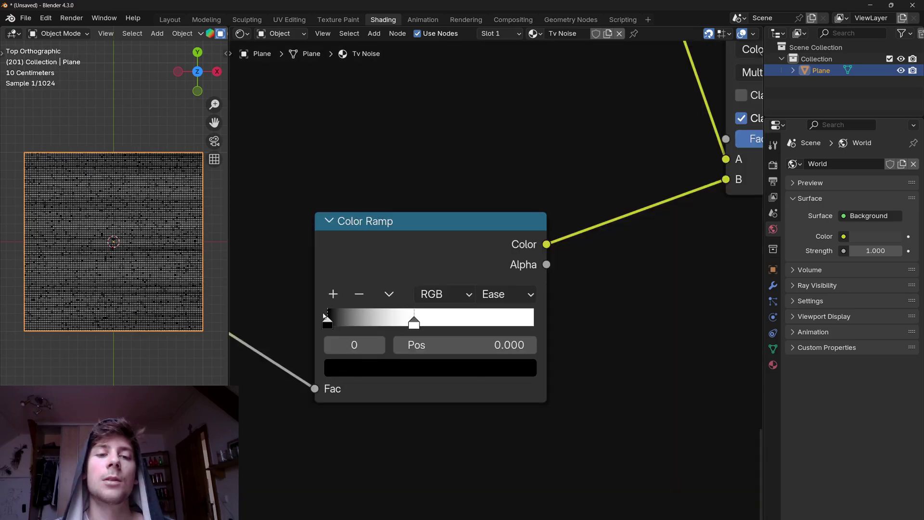
Move the Color Ramp's black stop to a position of about 0.183
left_click_drag(335, 315, 373, 319)
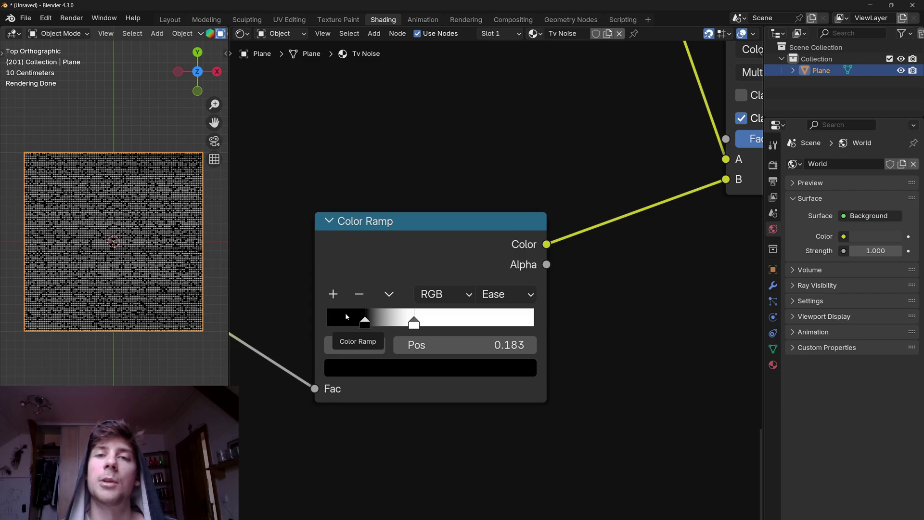